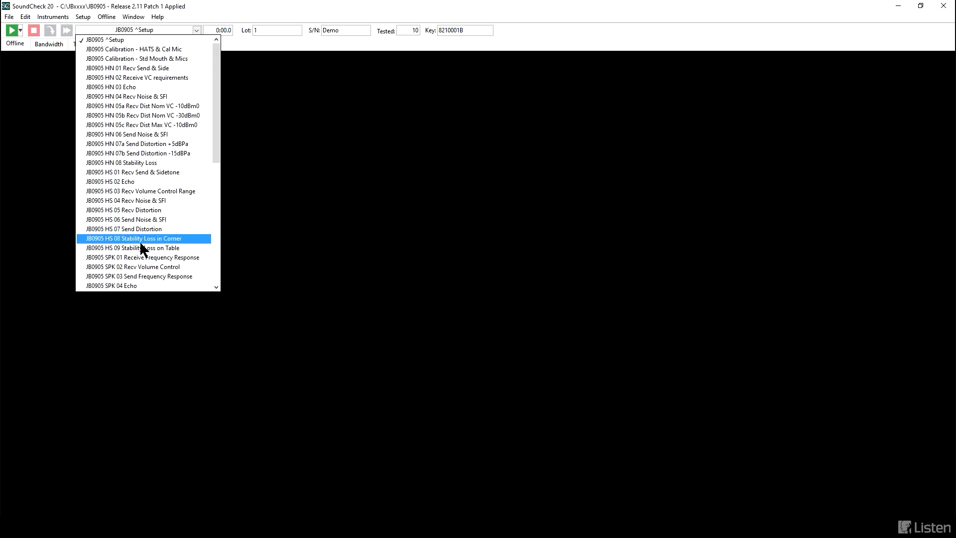
{"action": "left_click_drag", "start_coordinate": [217, 107], "coordinate": [198, 238]}
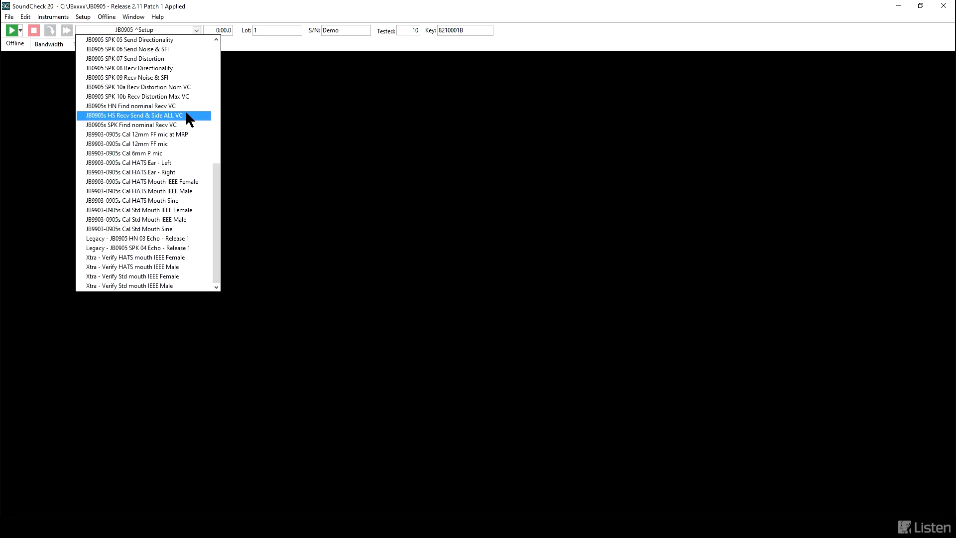
{"action": "scroll", "coordinate": [215, 37], "scroll_direction": "up", "scroll_amount": 2}
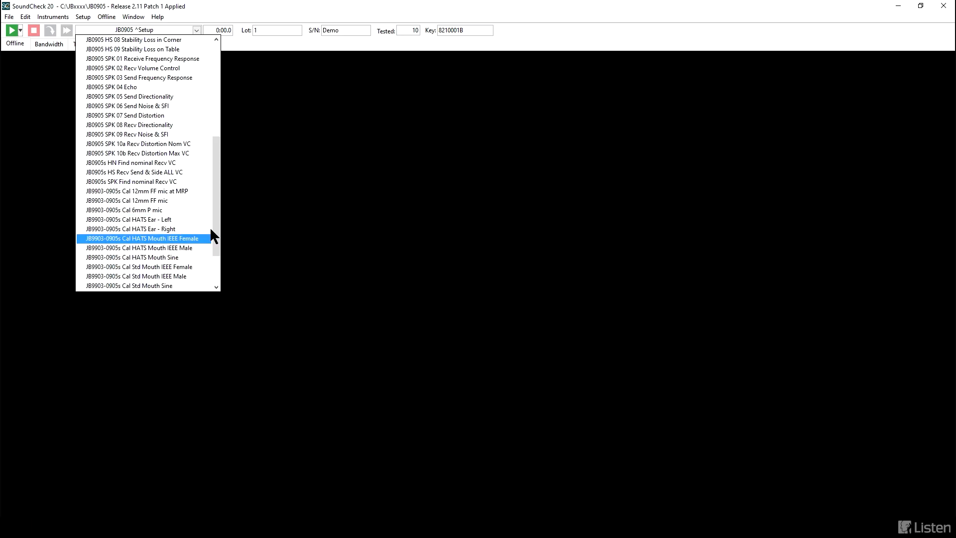
{"action": "scroll", "coordinate": [219, 244], "scroll_direction": "down", "scroll_amount": 2}
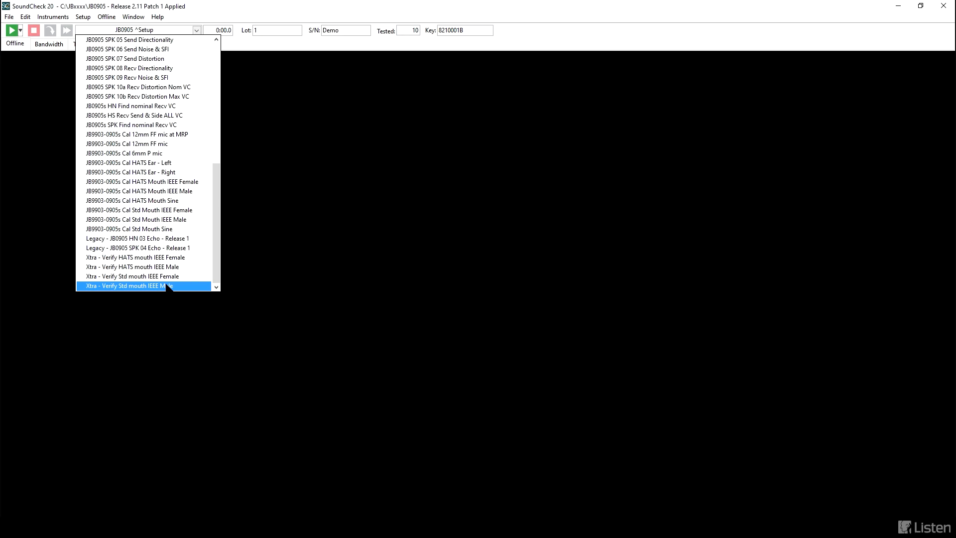
{"action": "left_click", "coordinate": [271, 245]}
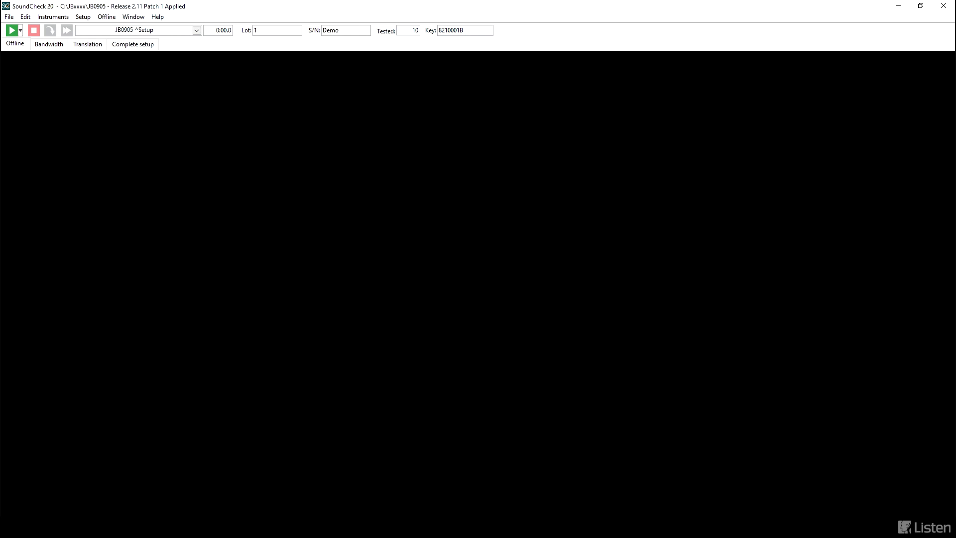
Step: Run the JB0905 ^Setup sequence and confirm option 3, Wideband, as the measurement bandwidth
{"action": "left_click", "coordinate": [12, 31]}
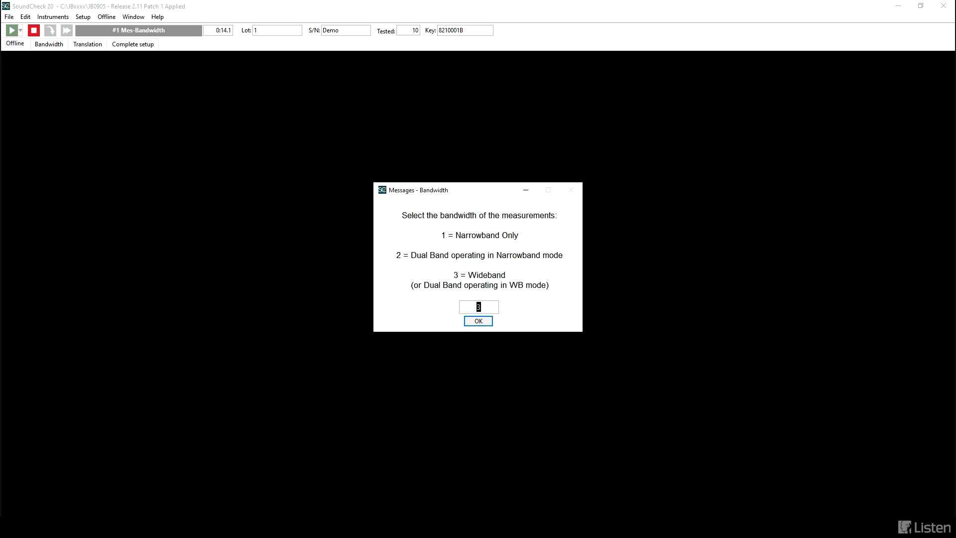
{"action": "left_click", "coordinate": [473, 322]}
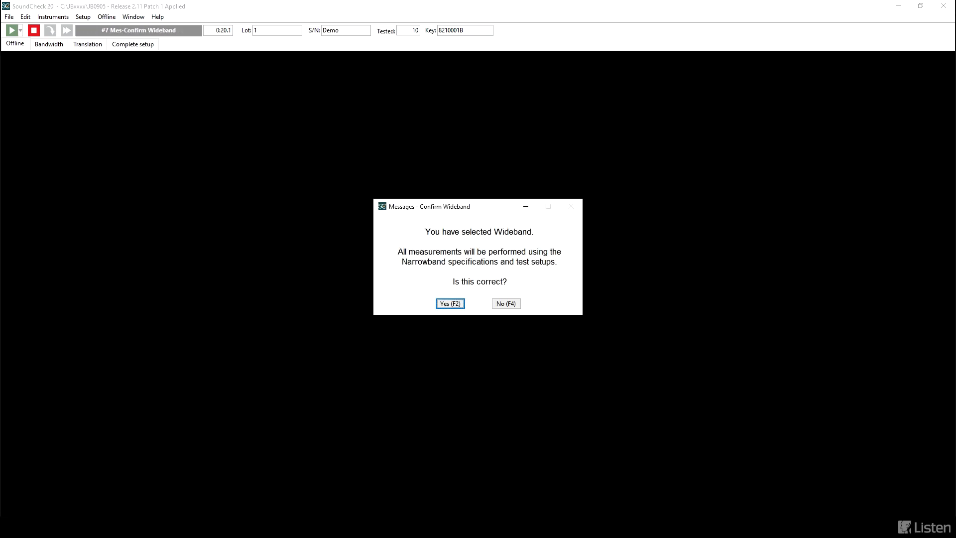
{"action": "left_click", "coordinate": [453, 303]}
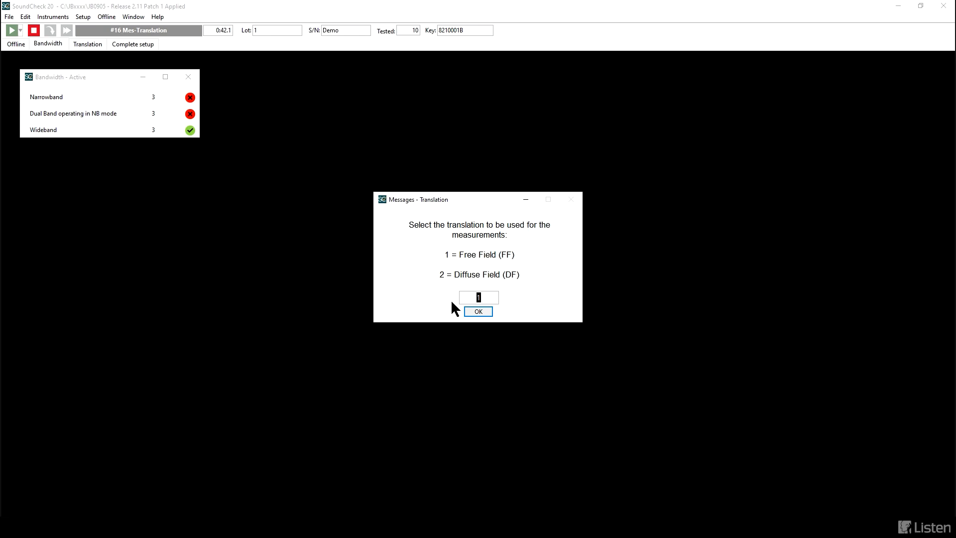
Step: Confirm option 1, Free Field (FF), as the translation and declare that the test object does not have both left and right receivers
{"action": "left_click", "coordinate": [474, 312]}
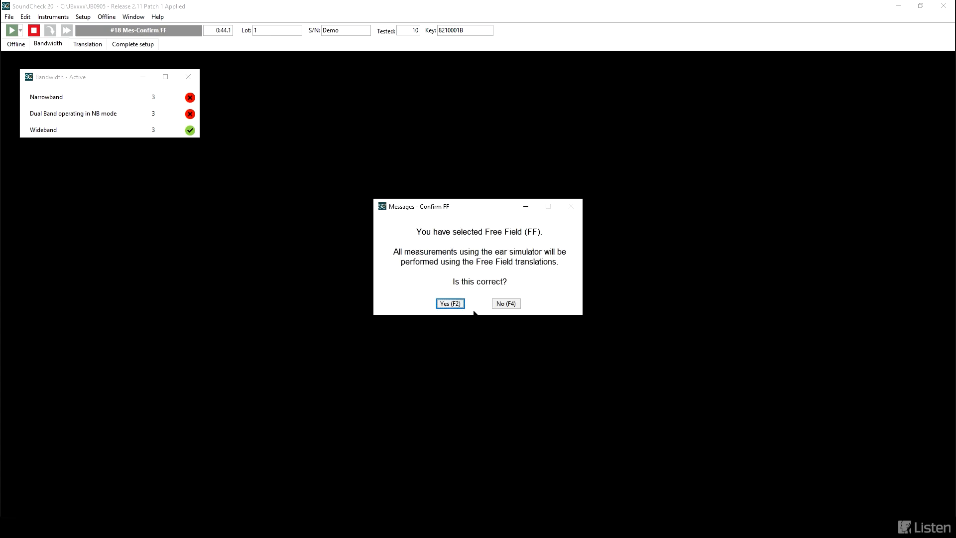
{"action": "left_click", "coordinate": [441, 304]}
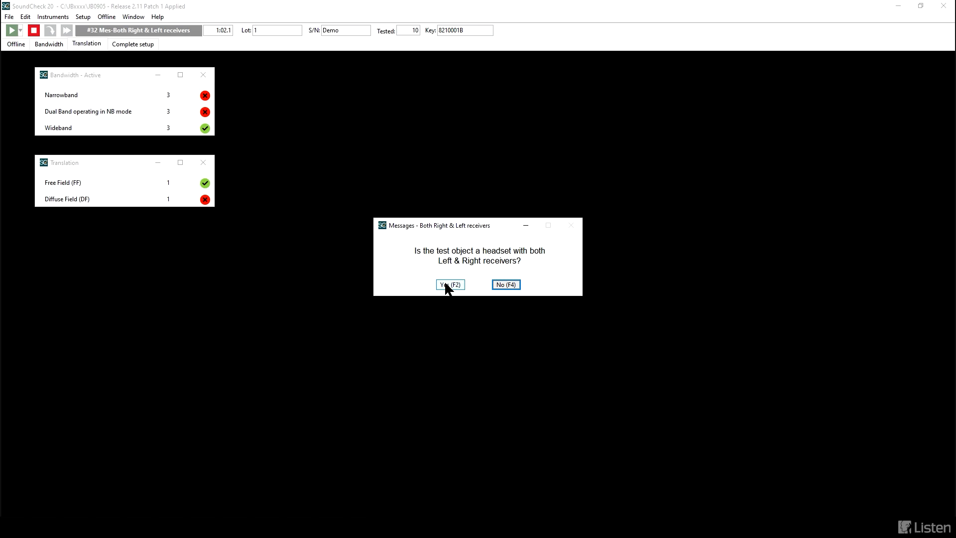
{"action": "left_click", "coordinate": [506, 282]}
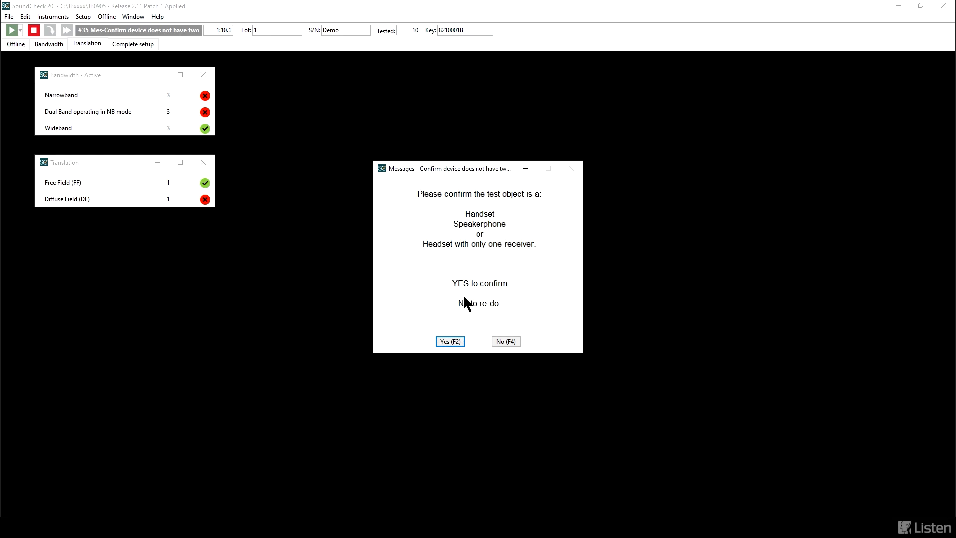
{"action": "left_click", "coordinate": [446, 341]}
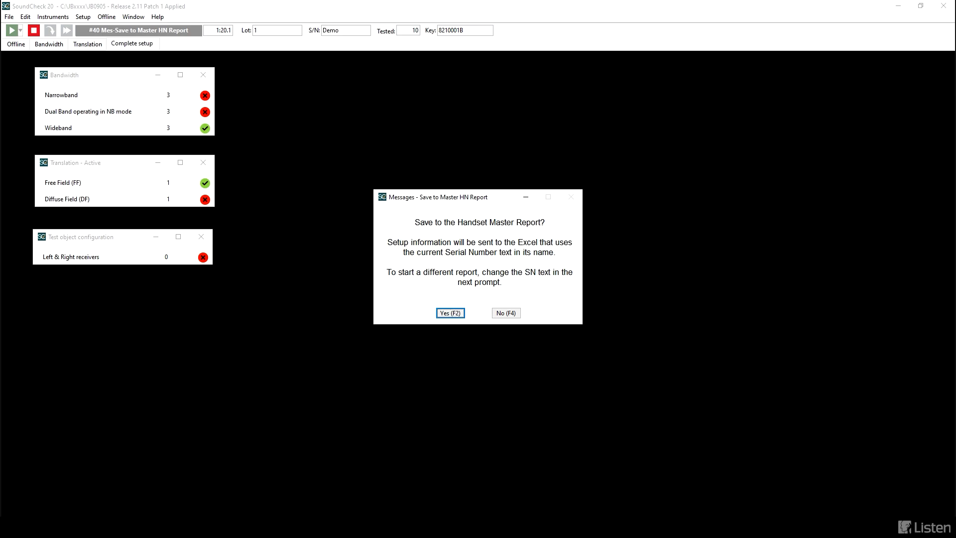
Step: Save the setup only to the Speakerphone Master Report, keeping the serial number and adding the datafile comment "comments"; decline the handset and headset reports
{"action": "left_click", "coordinate": [499, 314]}
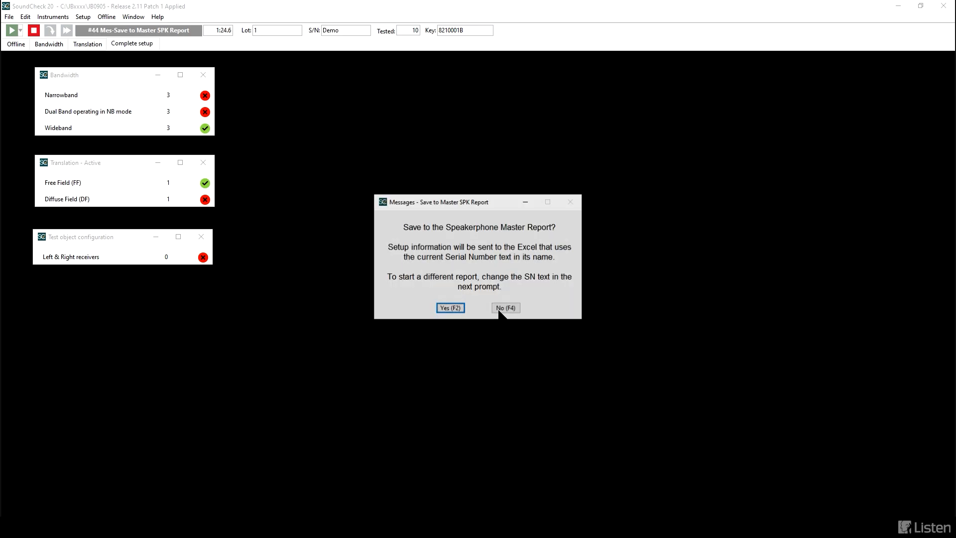
{"action": "left_click", "coordinate": [451, 309]}
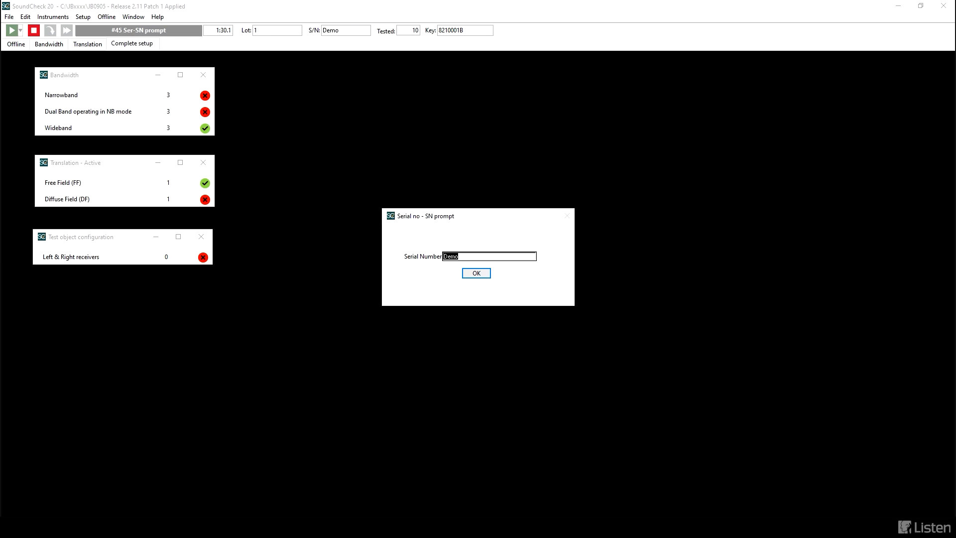
{"action": "left_click", "coordinate": [473, 273]}
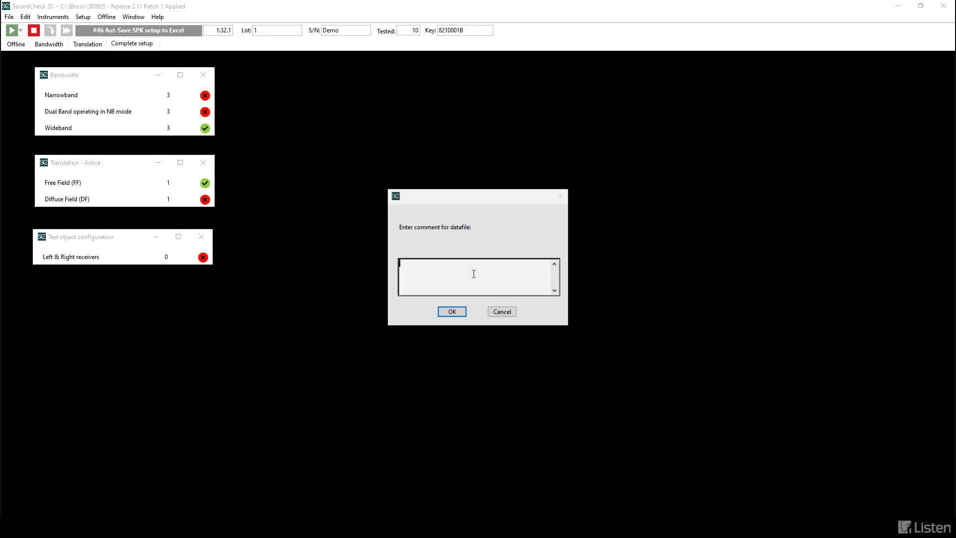
{"action": "type", "text": "comments"}
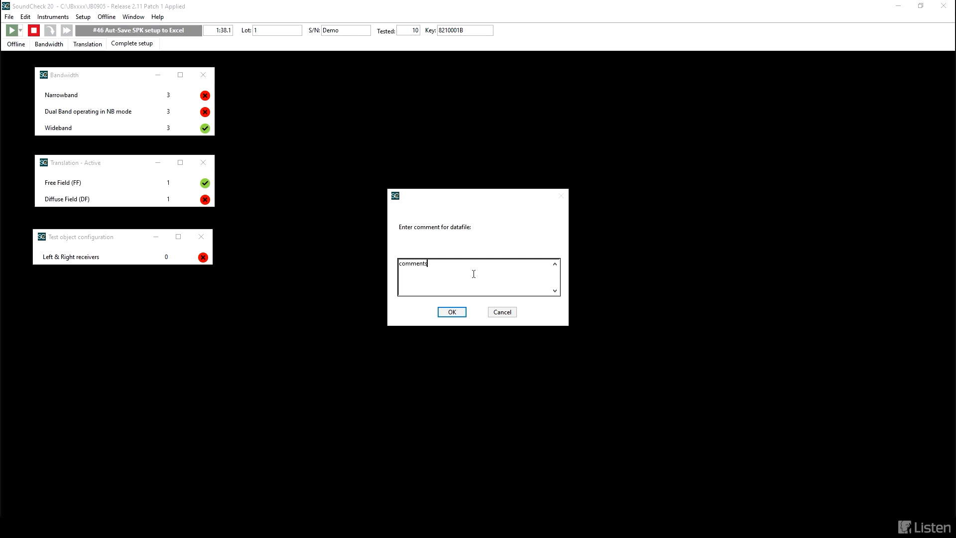
{"action": "left_click", "coordinate": [452, 312]}
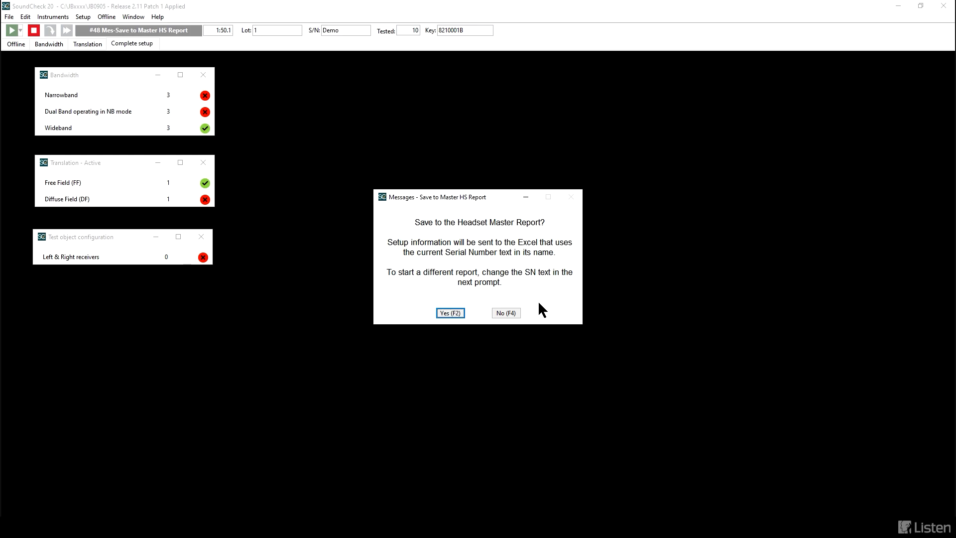
{"action": "left_click", "coordinate": [504, 313]}
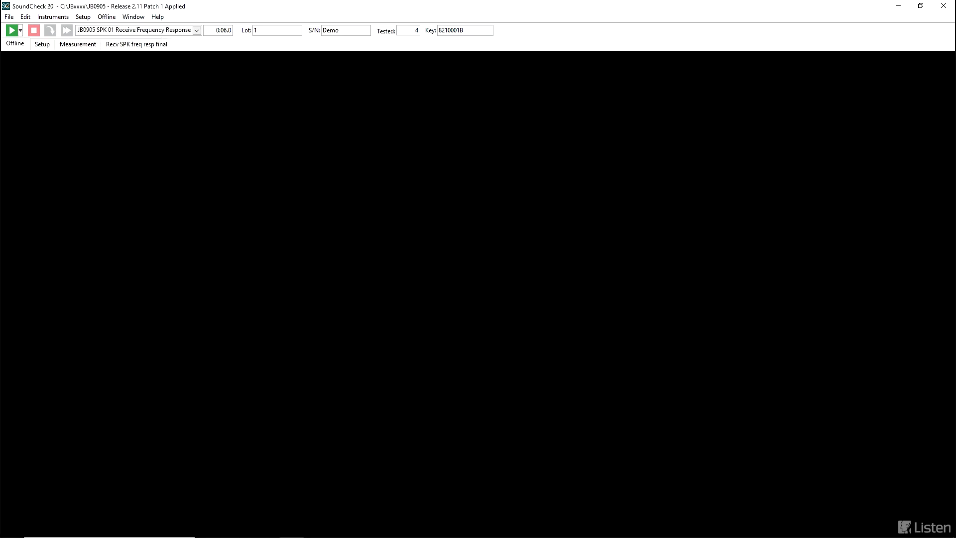
Step: Run the JB0905 SPK 01 Receive Frequency Response measurement, accepting the selected bandwidth and the speakerphone positioning instructions
{"action": "key", "text": "F2"}
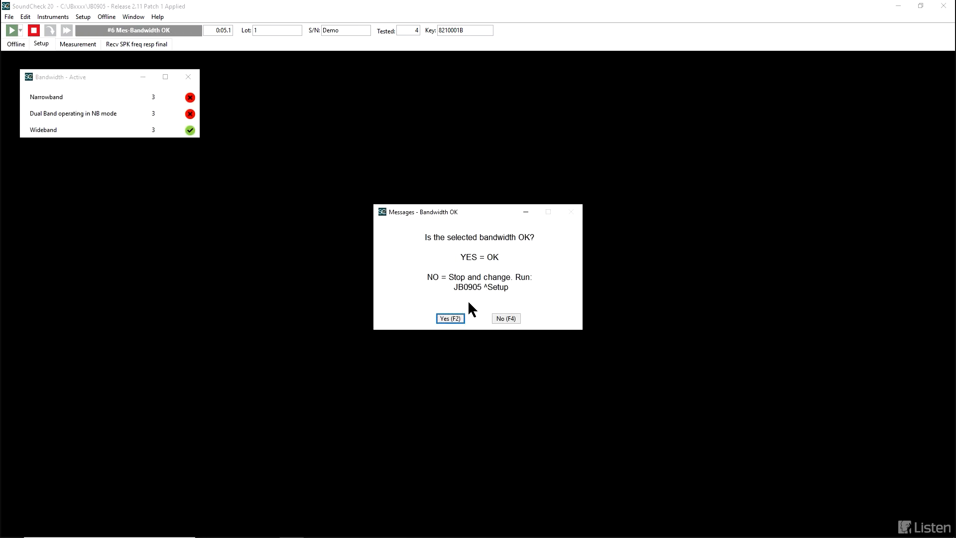
{"action": "left_click", "coordinate": [458, 317]}
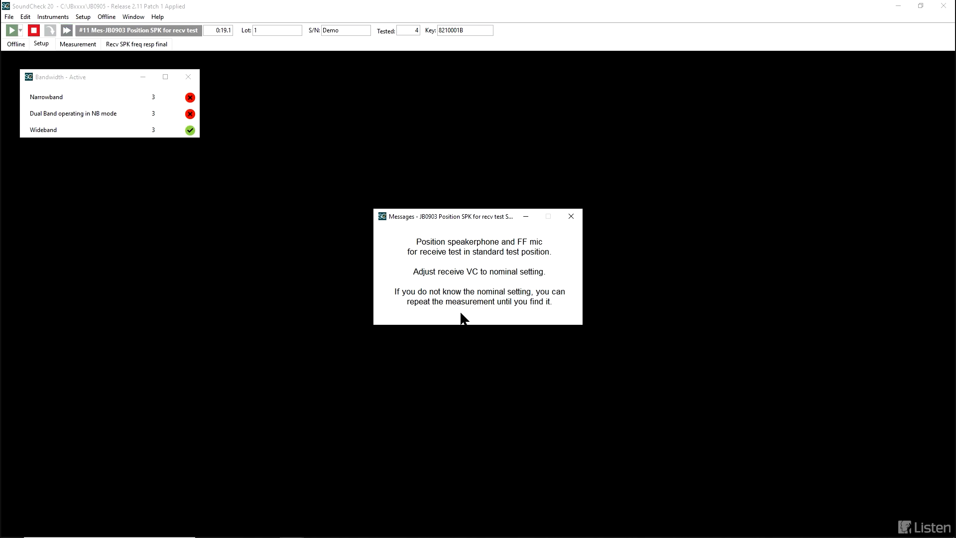
{"action": "key", "text": "Return"}
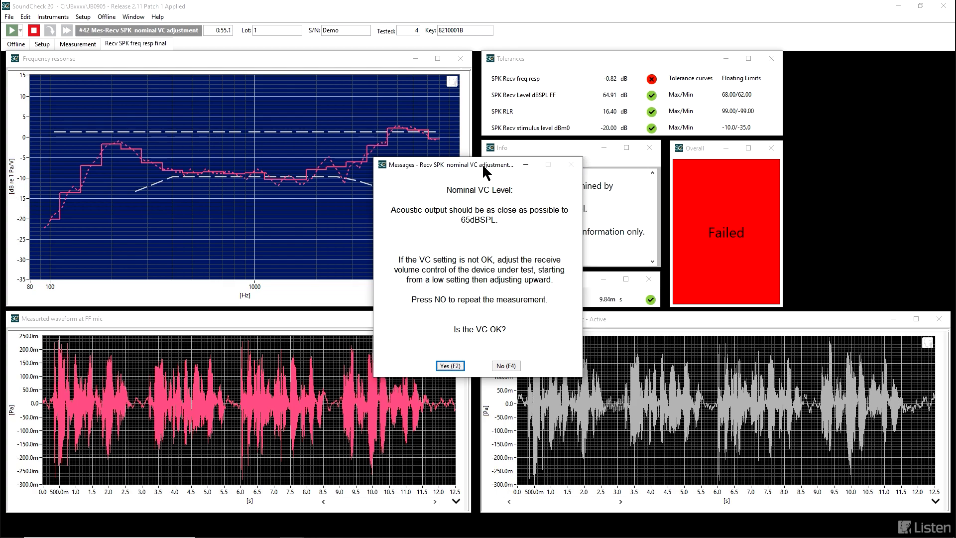
Step: Move the nominal VC prompt aside to view the receive results and accept the volume control setting
{"action": "left_click_drag", "start_coordinate": [483, 167], "coordinate": [903, 81]}
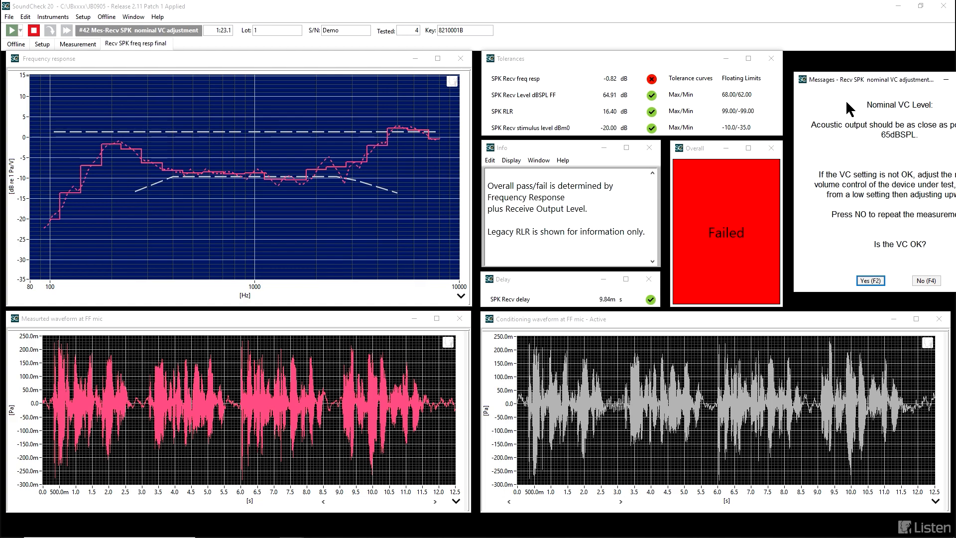
{"action": "left_click_drag", "start_coordinate": [858, 82], "coordinate": [290, 142]}
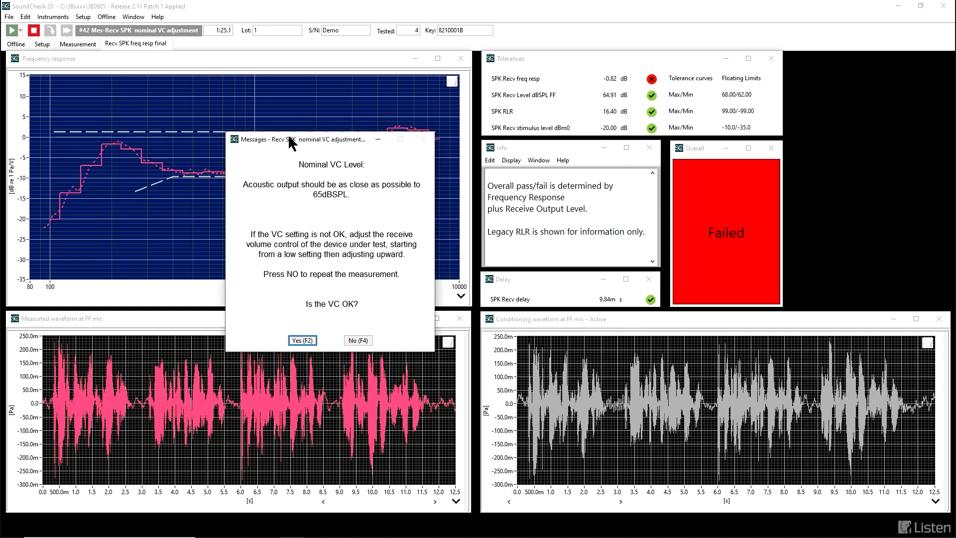
{"action": "left_click", "coordinate": [297, 339]}
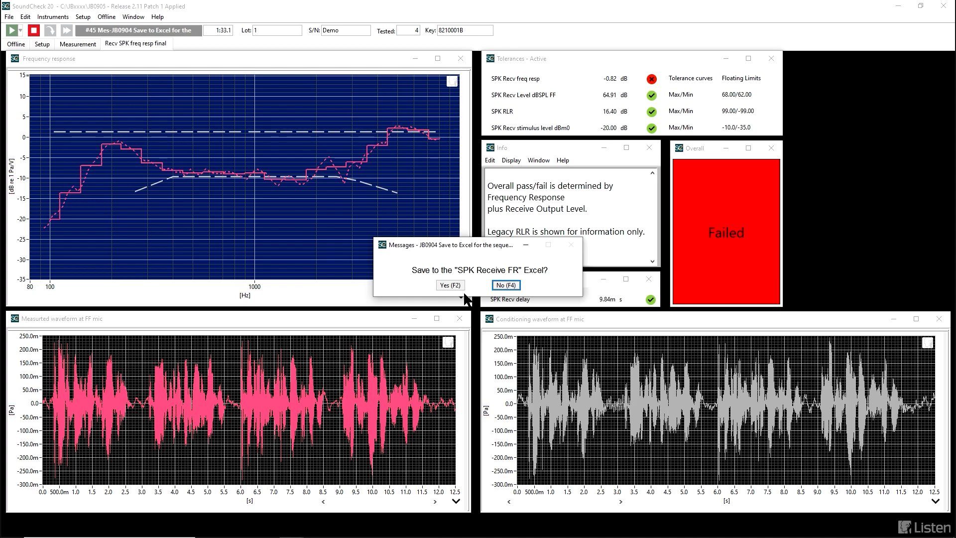
Step: Skip the SPK Receive FR Excel and save the results to the Speakerphone Master Report with the comment "test conditions"
{"action": "left_click", "coordinate": [502, 286]}
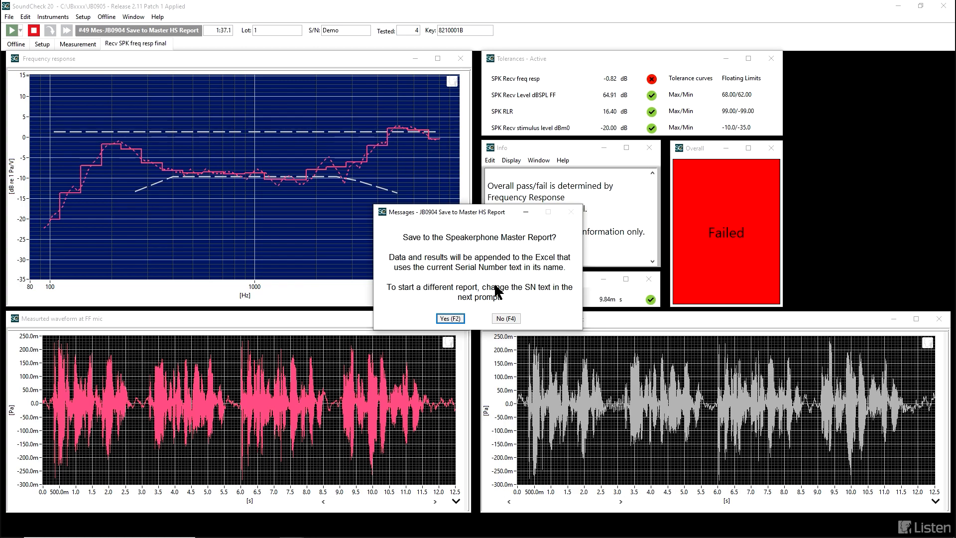
{"action": "left_click", "coordinate": [449, 319]}
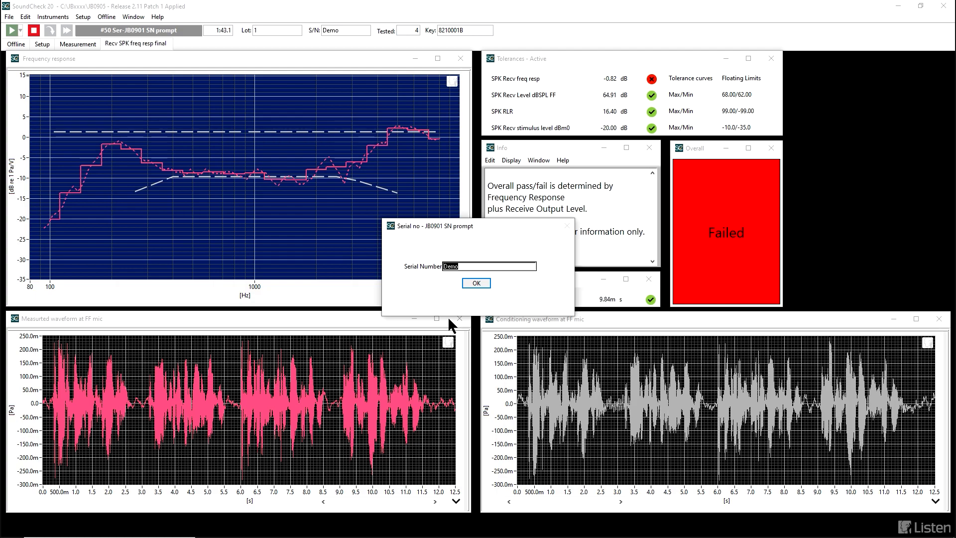
{"action": "left_click", "coordinate": [473, 283]}
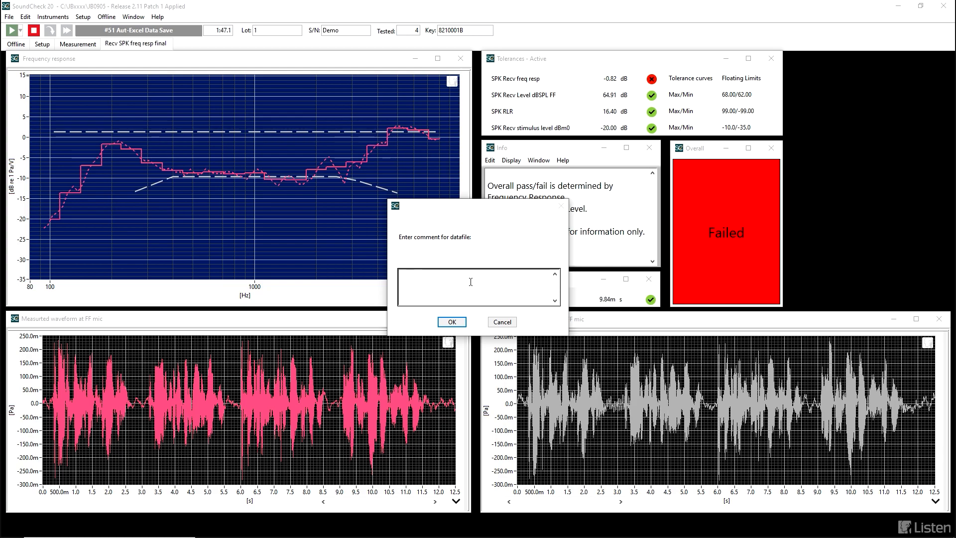
{"action": "type", "text": "test conditions"}
{"action": "left_click", "coordinate": [450, 321]}
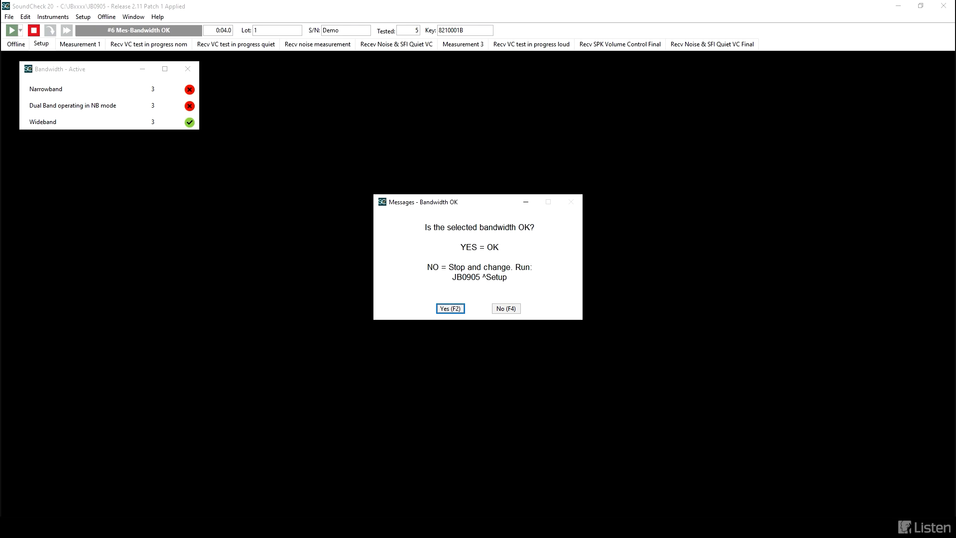
Step: Accept the bandwidth for the receive volume control test, run the nominal-level measurement and accept its VC setting
{"action": "left_click", "coordinate": [455, 310]}
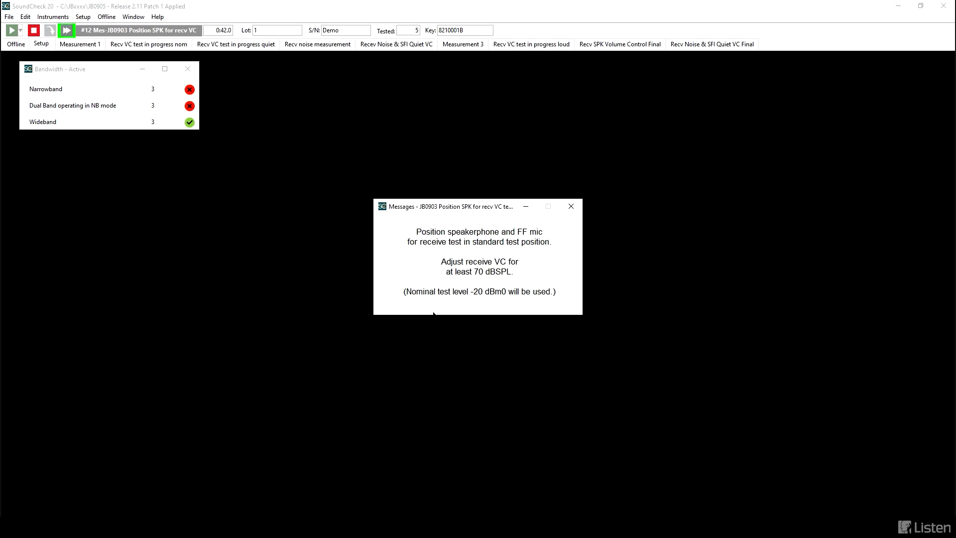
{"action": "key", "text": "Return"}
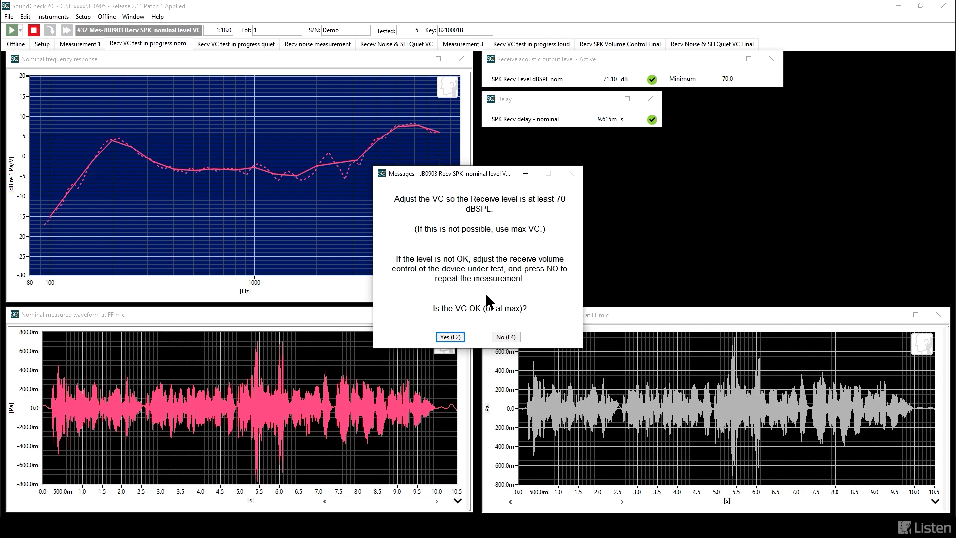
{"action": "left_click", "coordinate": [448, 337]}
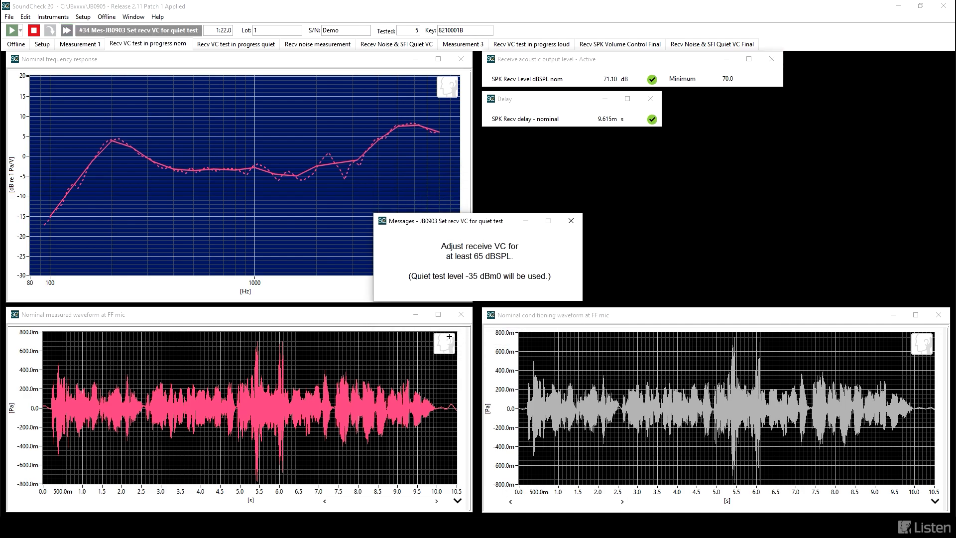
Step: Run the quiet-level receive measurement, repeat it with the Echo Cancelling Speakerphone volume raised, and accept the VC setting
{"action": "key", "text": "F2"}
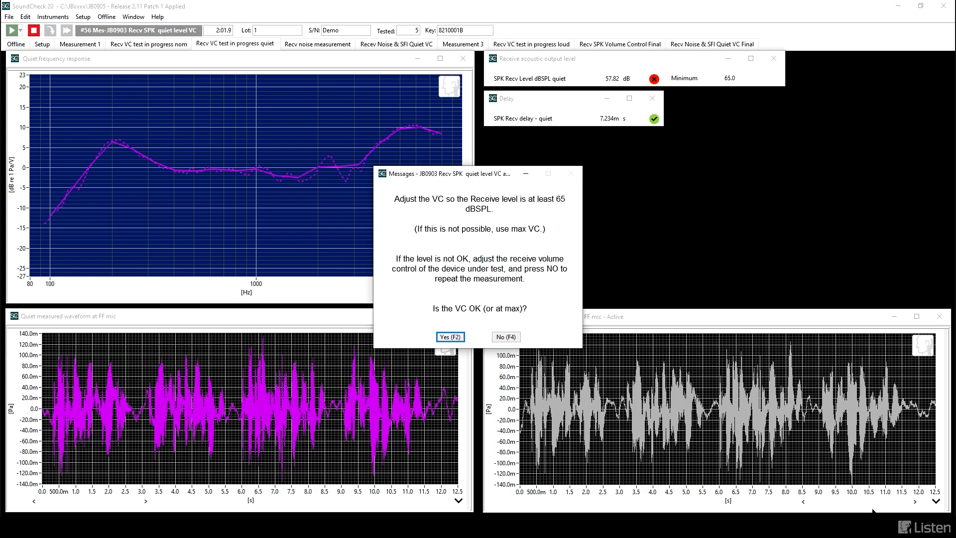
{"action": "left_click", "coordinate": [875, 528]}
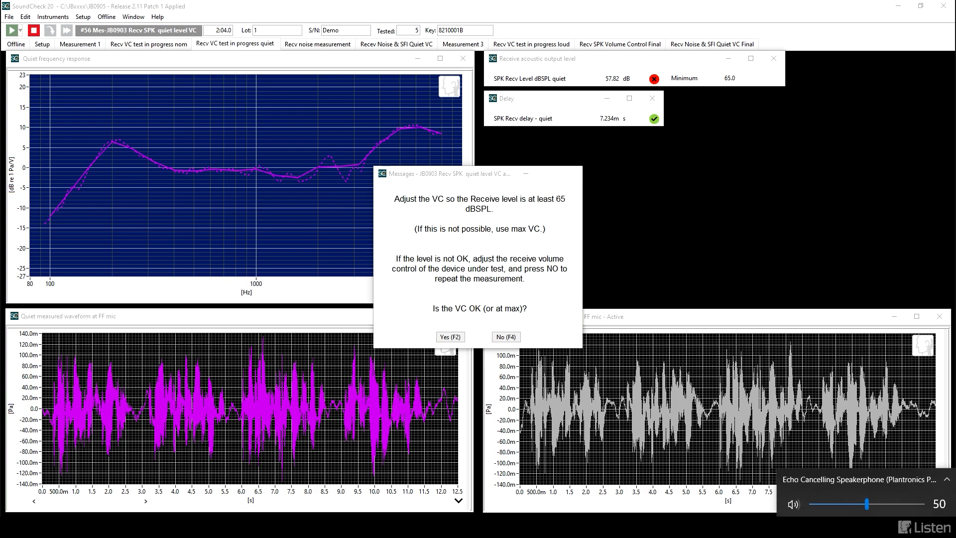
{"action": "left_click_drag", "start_coordinate": [868, 505], "coordinate": [949, 500]}
{"action": "left_click", "coordinate": [572, 316]}
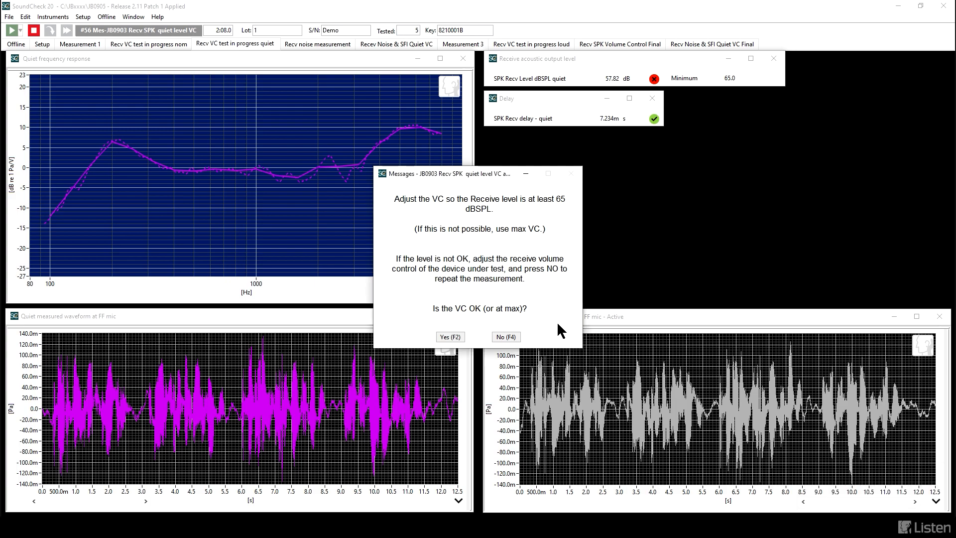
{"action": "left_click", "coordinate": [511, 335]}
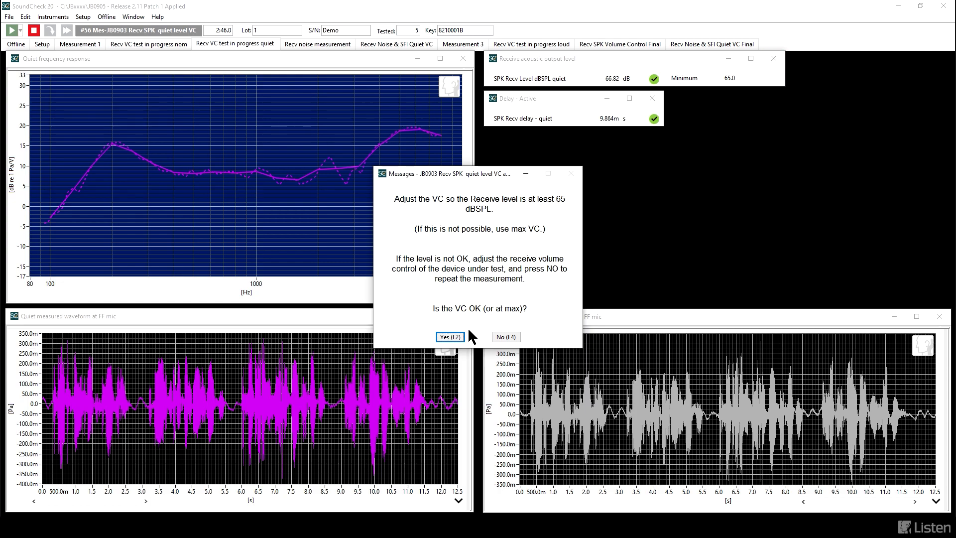
{"action": "left_click", "coordinate": [444, 333]}
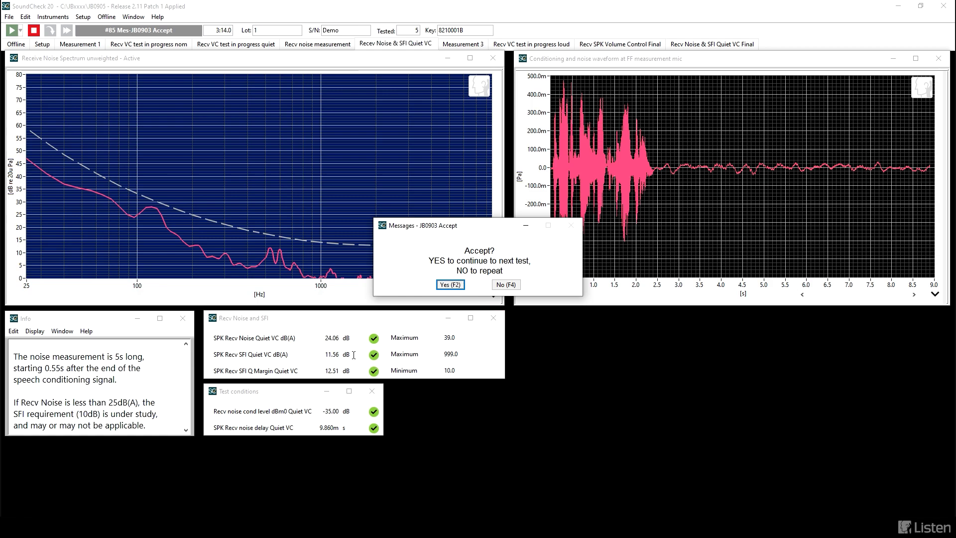
Step: Move the prompt aside to view the receive noise results, accept them and start the loud receive measurement
{"action": "left_click_drag", "start_coordinate": [471, 228], "coordinate": [498, 418]}
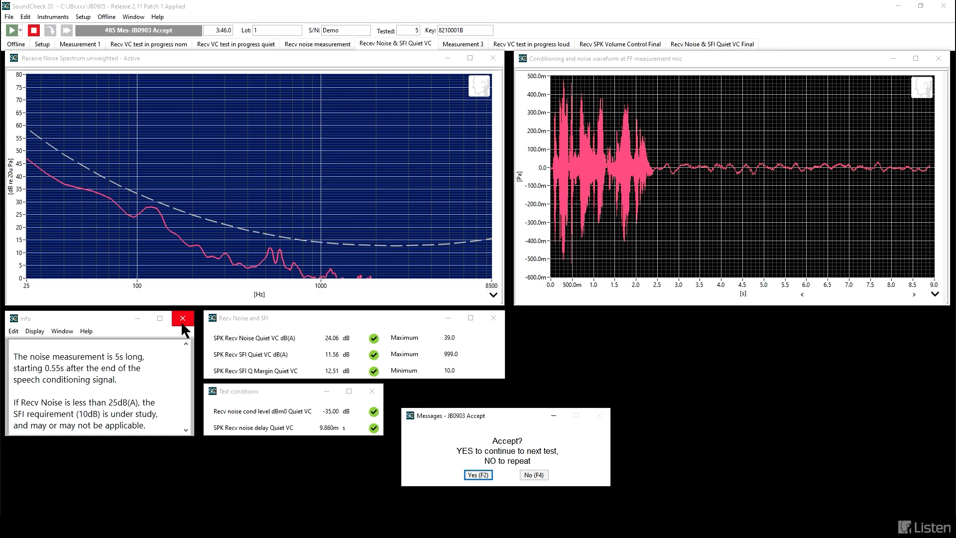
{"action": "left_click", "coordinate": [480, 475]}
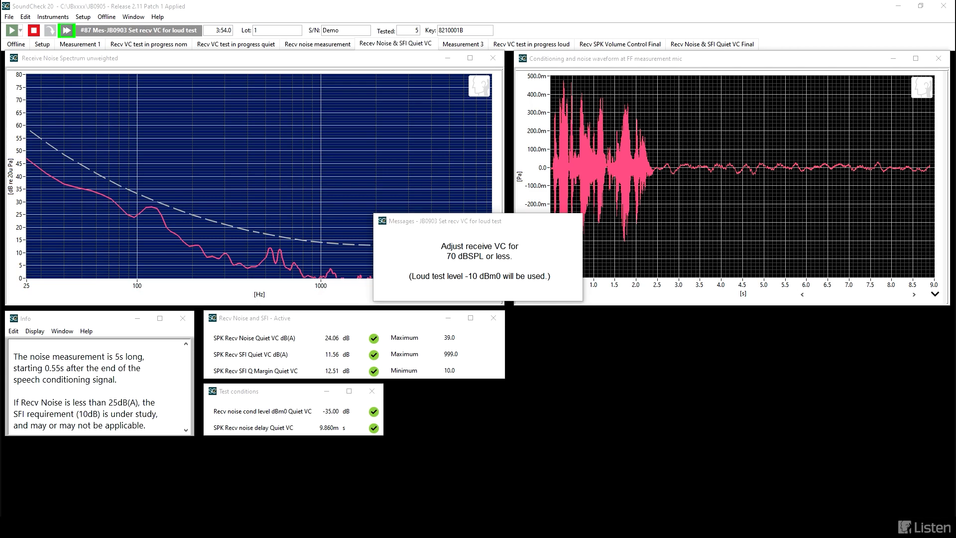
{"action": "key", "text": "F2"}
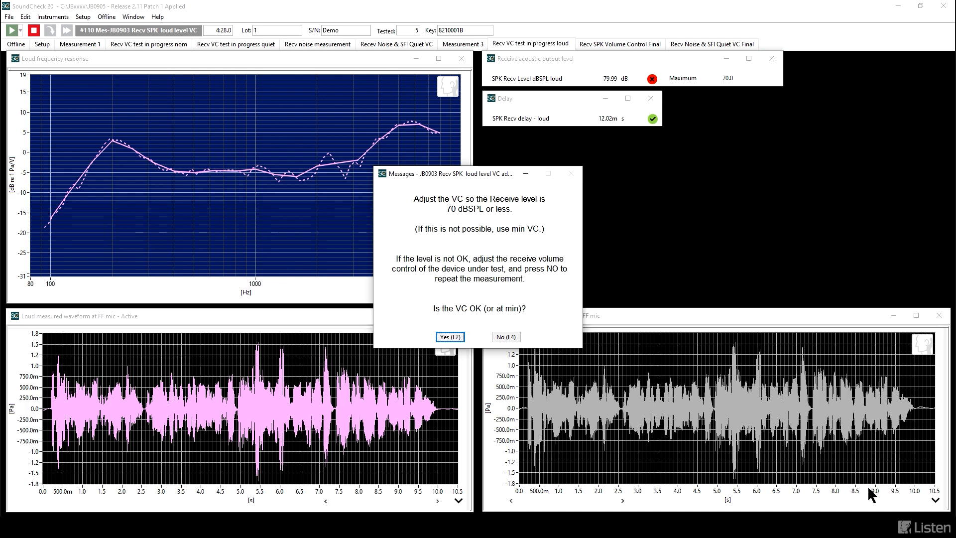
Step: Lower the Echo Cancelling Speakerphone volume to 50 and repeat the loud receive measurement
{"action": "left_click", "coordinate": [876, 527]}
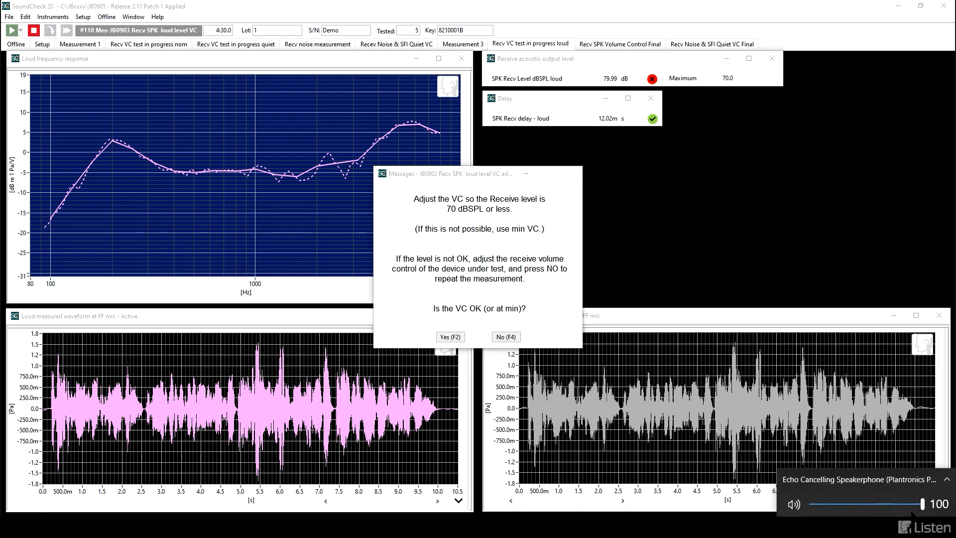
{"action": "left_click_drag", "start_coordinate": [922, 504], "coordinate": [866, 505]}
{"action": "left_click", "coordinate": [549, 318]}
{"action": "left_click", "coordinate": [514, 337]}
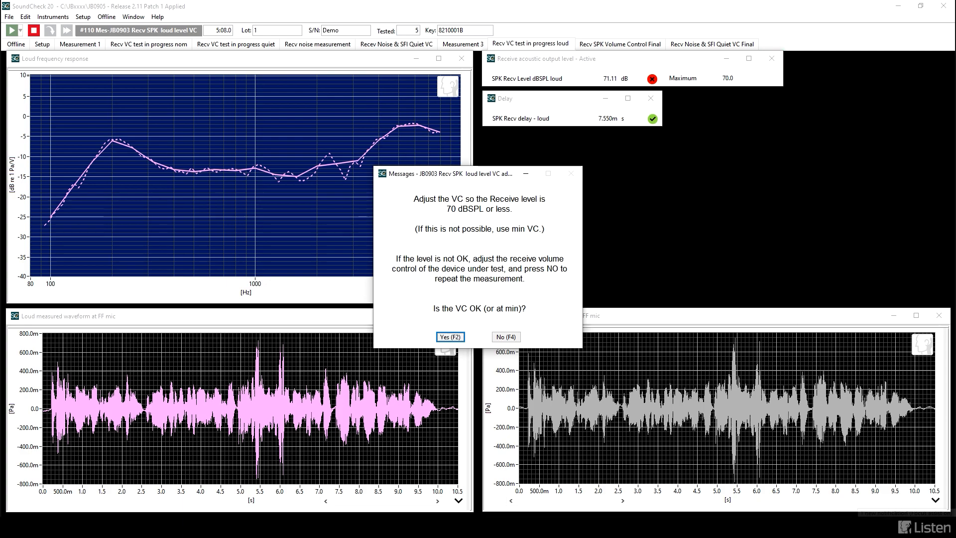
Step: Repeat the loud receive measurement with the Echo Cancelling Speakerphone volume at 36 and accept the VC setting
{"action": "left_click", "coordinate": [881, 527]}
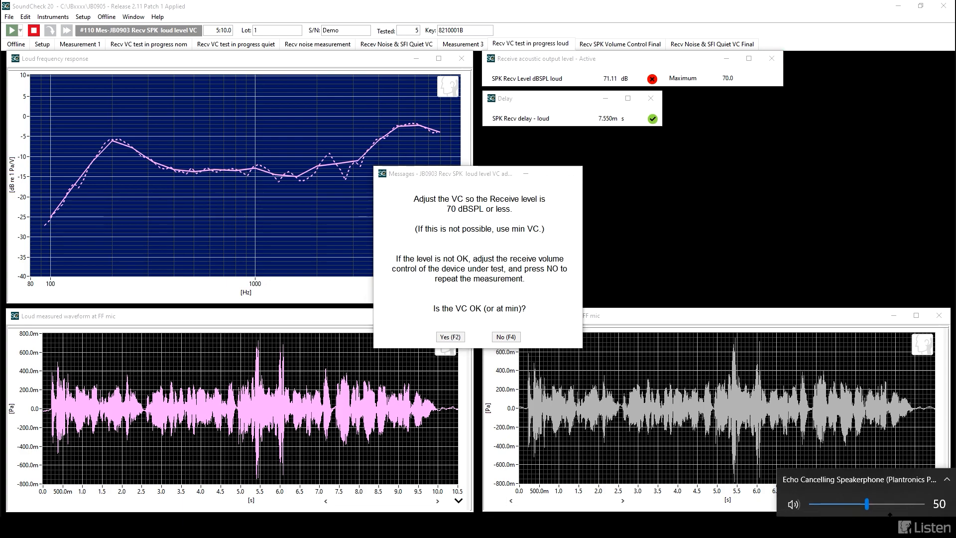
{"action": "left_click_drag", "start_coordinate": [866, 504], "coordinate": [851, 505]}
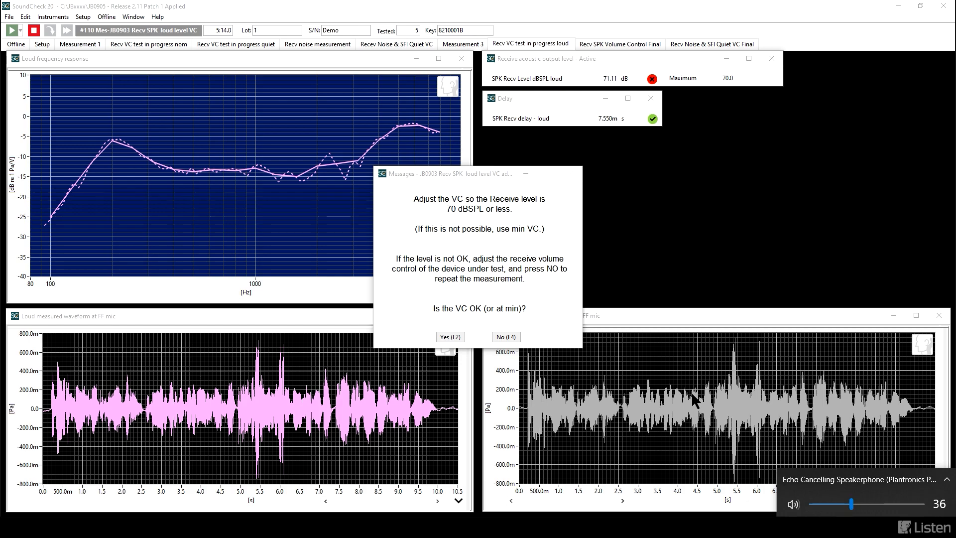
{"action": "left_click", "coordinate": [503, 337]}
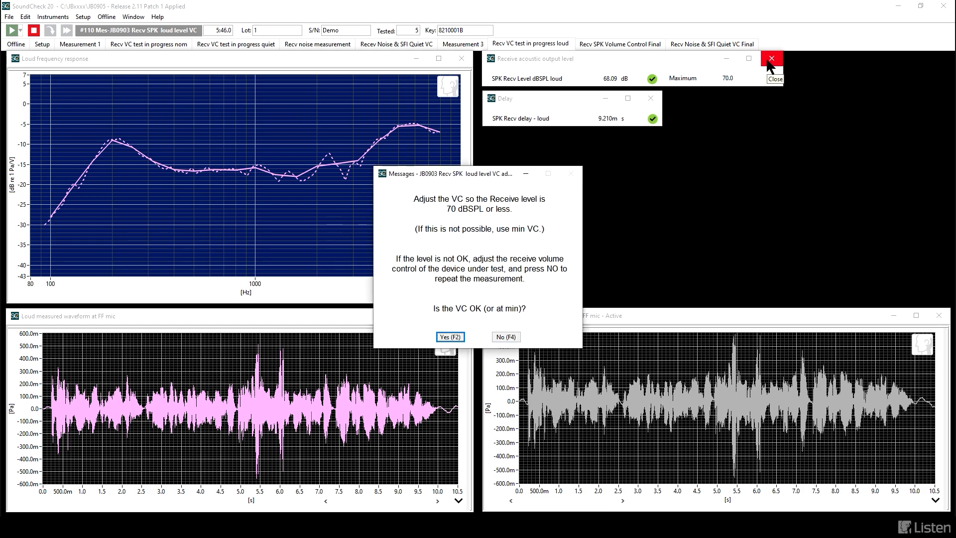
{"action": "left_click", "coordinate": [451, 337]}
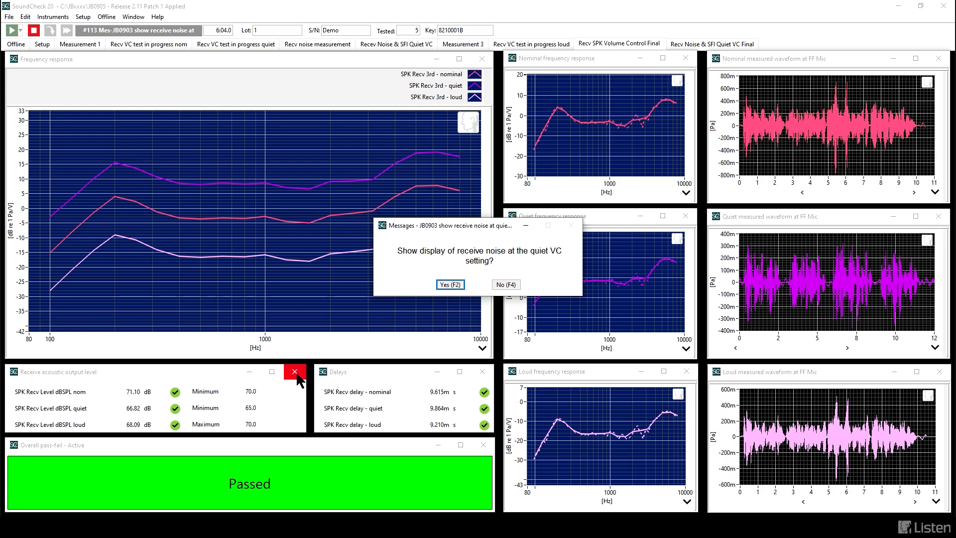
Step: Move the prompt around to view the final volume control results, and choose to show receive noise at the quiet VC setting
{"action": "left_click_drag", "start_coordinate": [479, 227], "coordinate": [534, 268]}
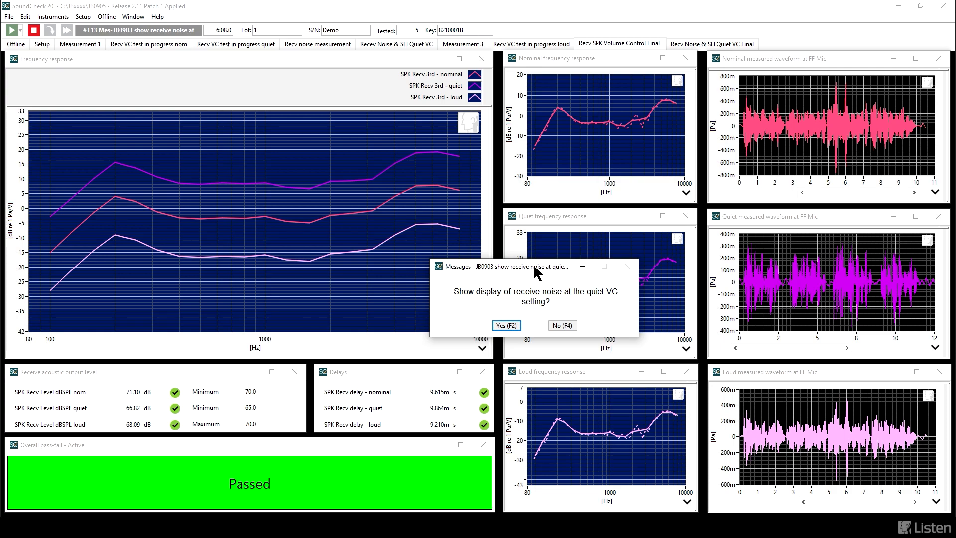
{"action": "left_click_drag", "start_coordinate": [534, 267], "coordinate": [503, 347]}
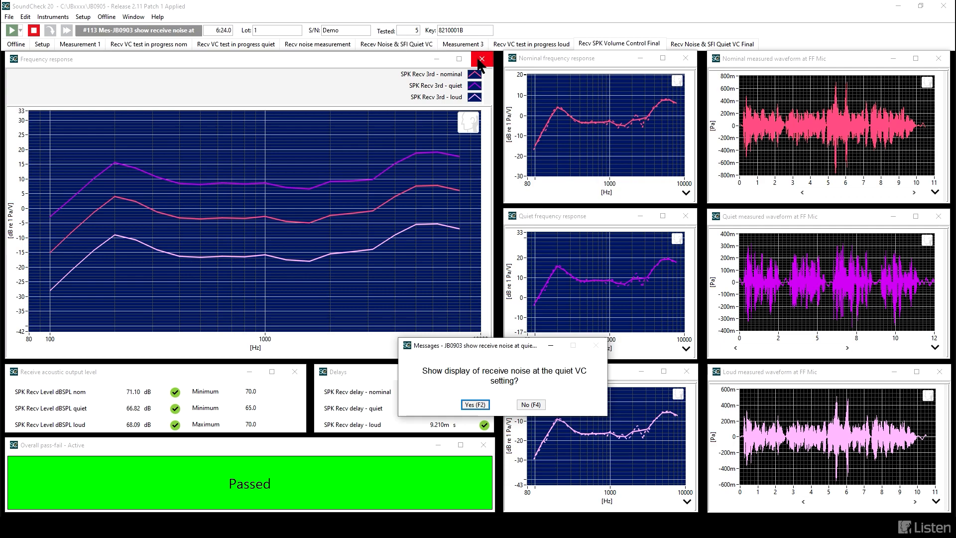
{"action": "left_click_drag", "start_coordinate": [506, 347], "coordinate": [403, 309]}
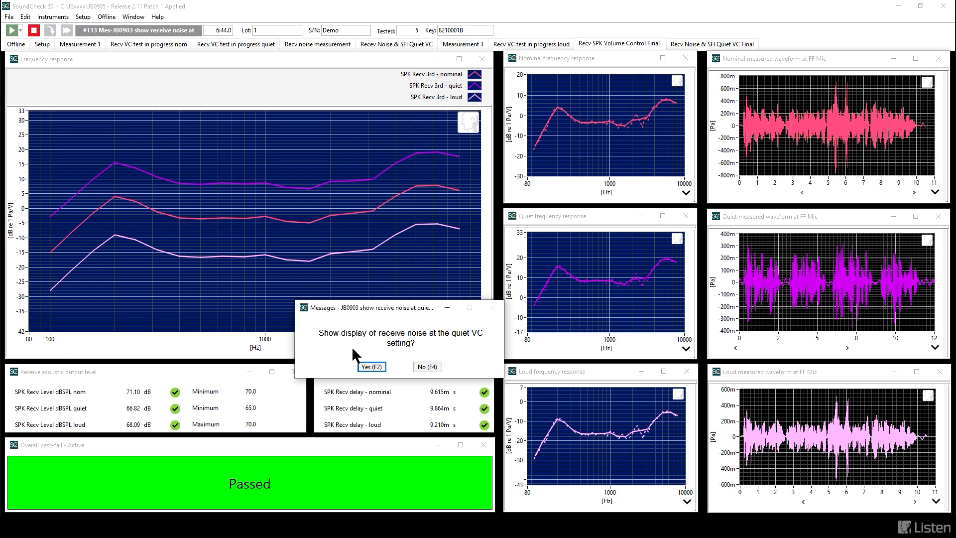
{"action": "left_click", "coordinate": [359, 366]}
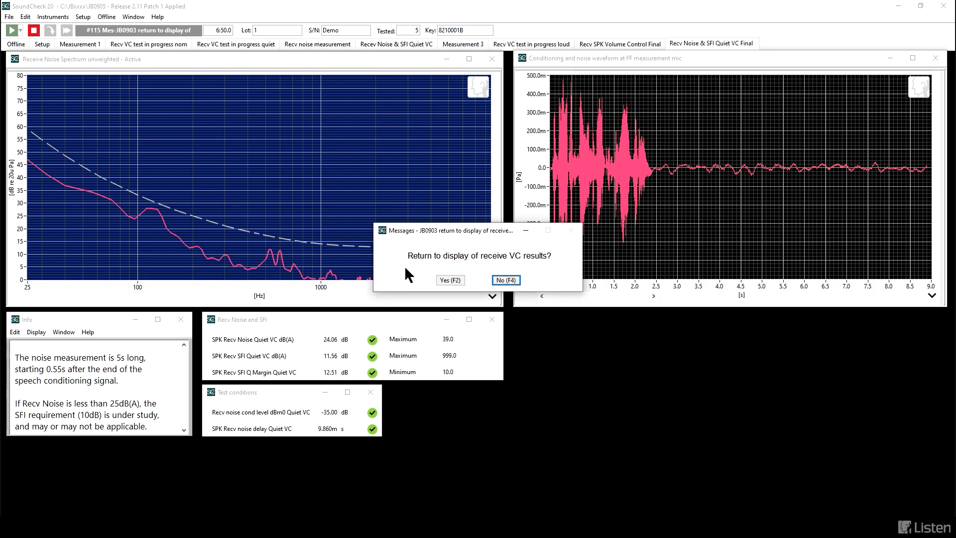
Step: Move the prompt aside to view the quiet-level noise results and decline returning to the receive VC results
{"action": "left_click_drag", "start_coordinate": [450, 231], "coordinate": [437, 384]}
{"action": "left_click_drag", "start_coordinate": [473, 409], "coordinate": [475, 408]}
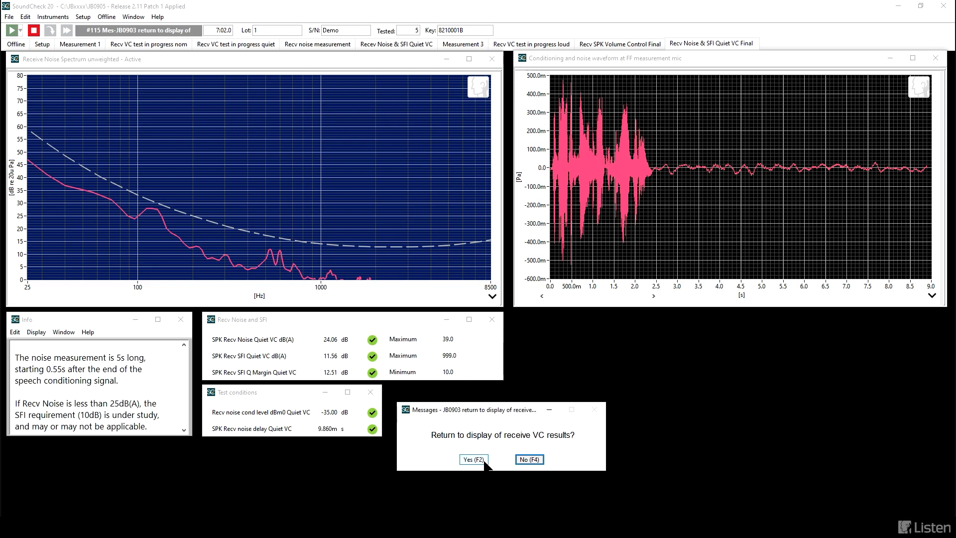
{"action": "left_click", "coordinate": [522, 461]}
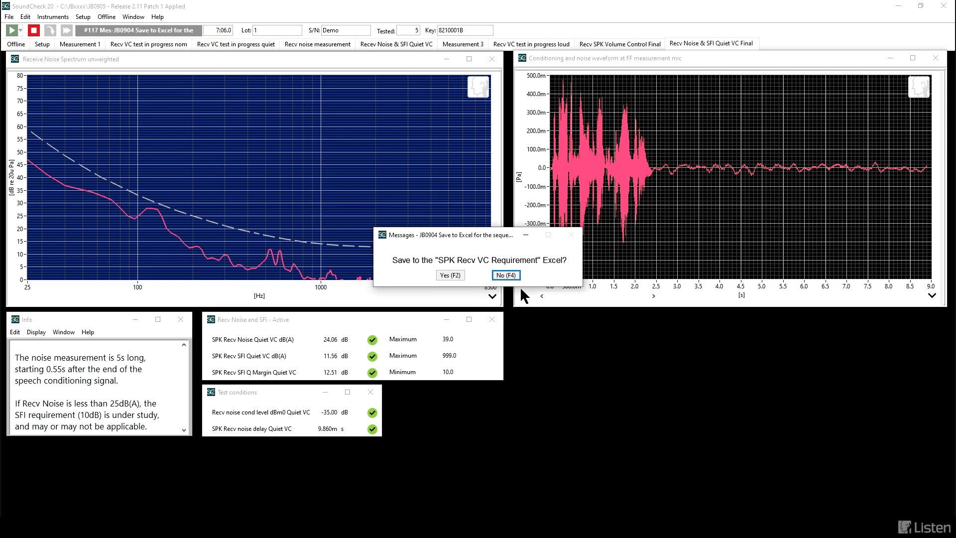
Step: Skip the SPK Recv VC Requirement Excel and save the results to the Speakerphone Master Report with the comment "test conditions"
{"action": "left_click", "coordinate": [512, 277]}
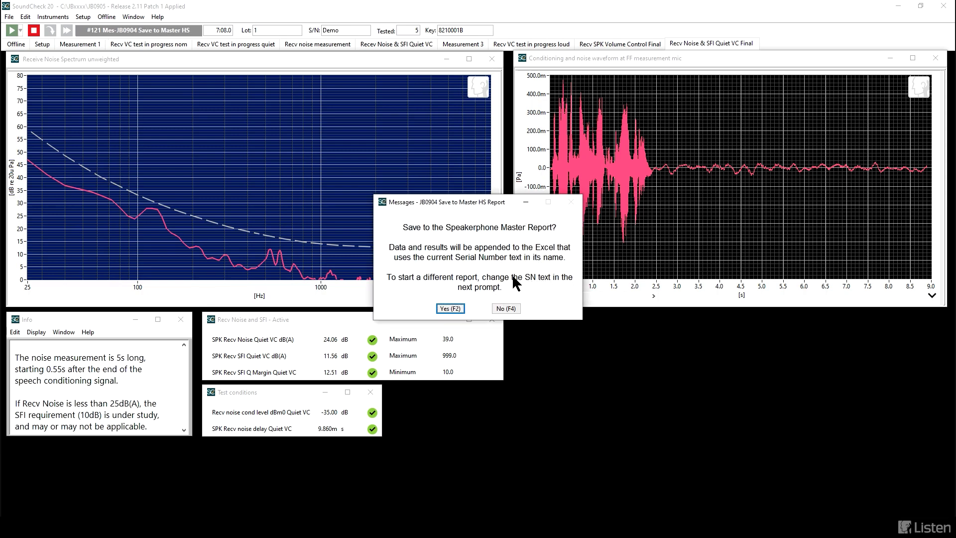
{"action": "left_click", "coordinate": [450, 308]}
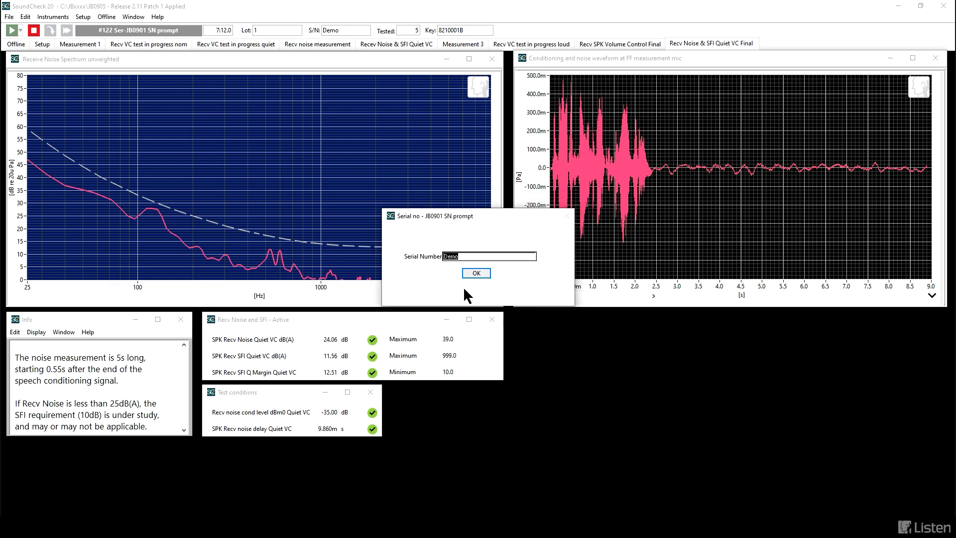
{"action": "left_click", "coordinate": [477, 272]}
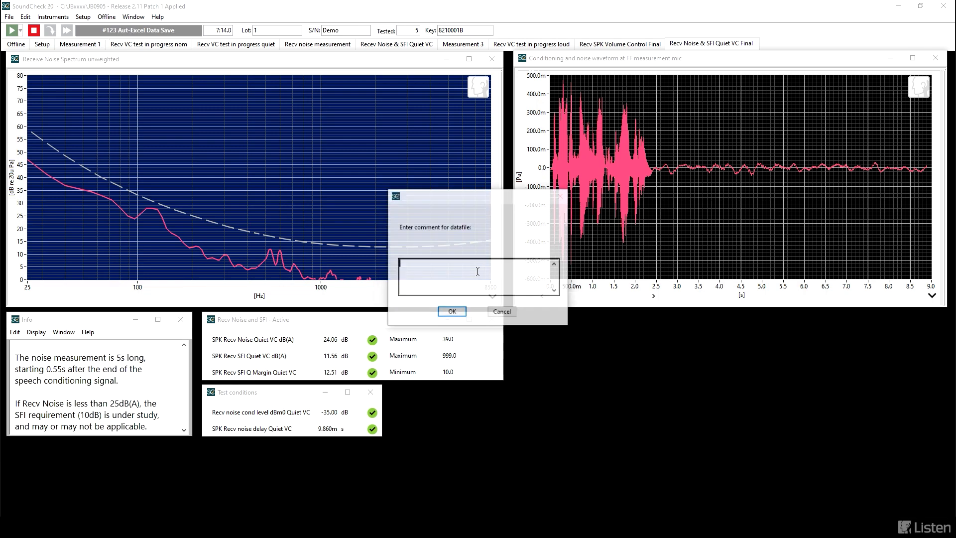
{"action": "type", "text": "test conditions"}
{"action": "key", "text": "Return"}
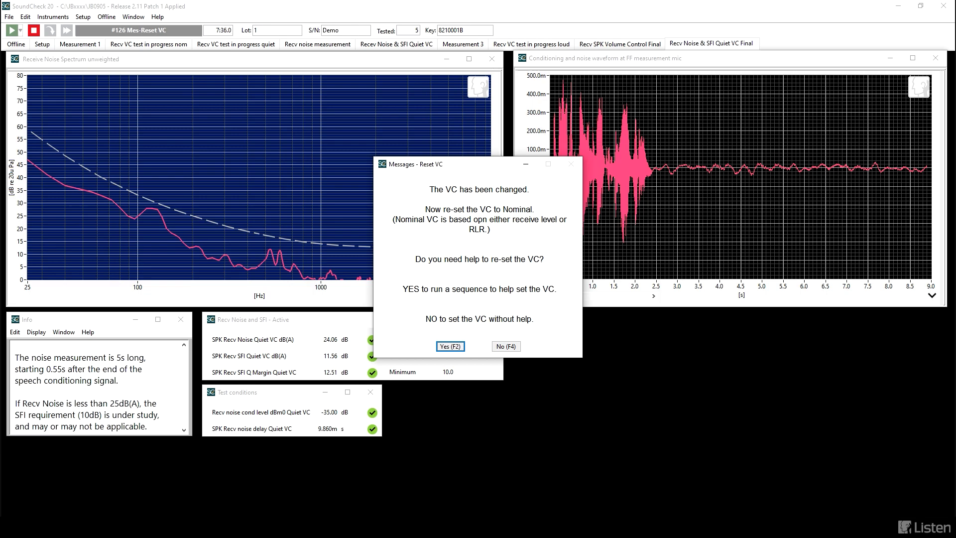
Step: Reset the Echo Cancelling Speakerphone volume to 40 and decline the sequence that helps set the nominal VC
{"action": "left_click", "coordinate": [865, 527]}
{"action": "left_click_drag", "start_coordinate": [850, 507], "coordinate": [856, 507]}
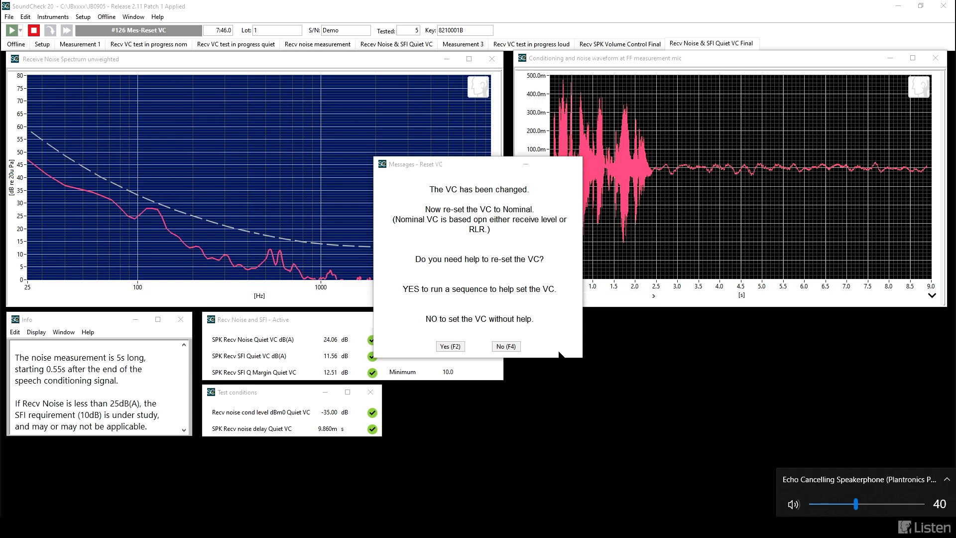
{"action": "left_click", "coordinate": [500, 346]}
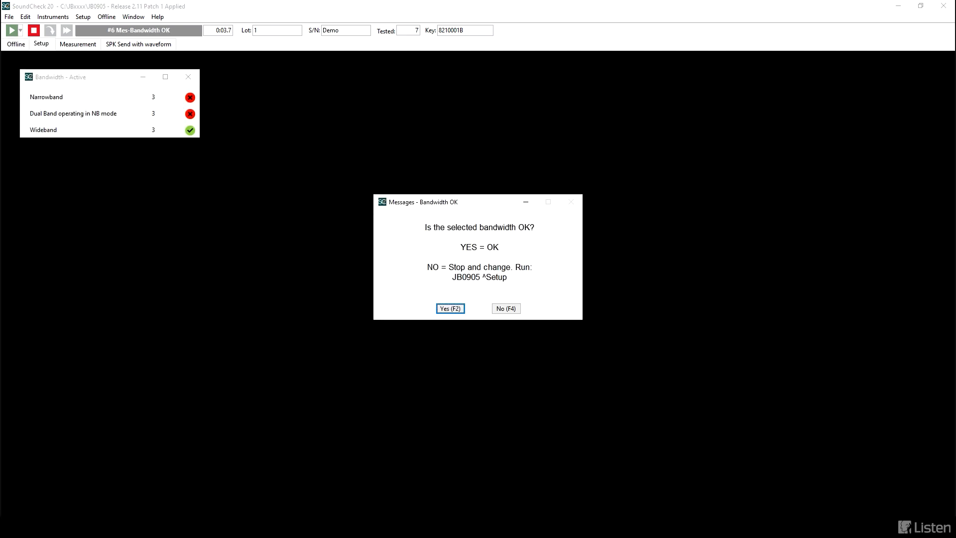
Step: Run the send frequency response measurement with the selected bandwidth, move the prompt to view the results, and accept the nominal send VC setting
{"action": "left_click", "coordinate": [439, 309]}
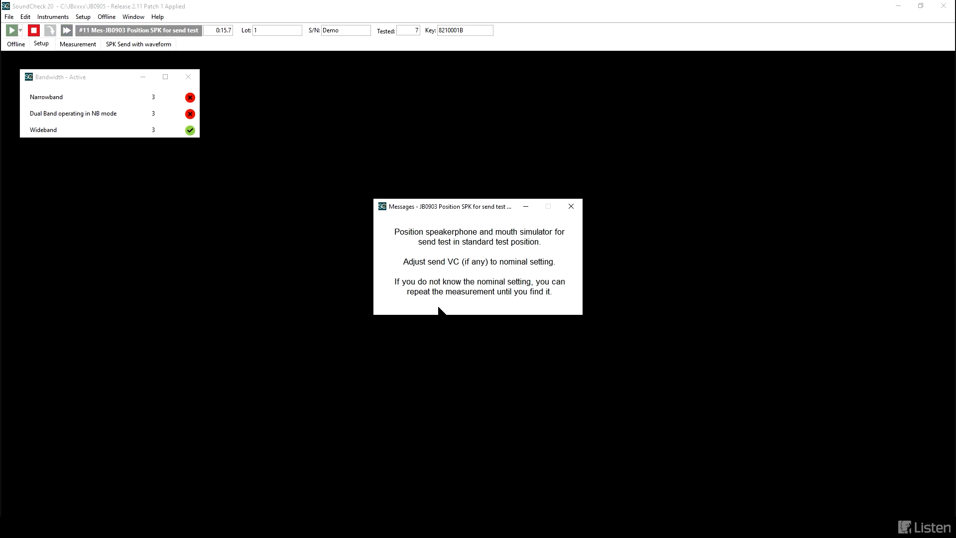
{"action": "key", "text": "Return"}
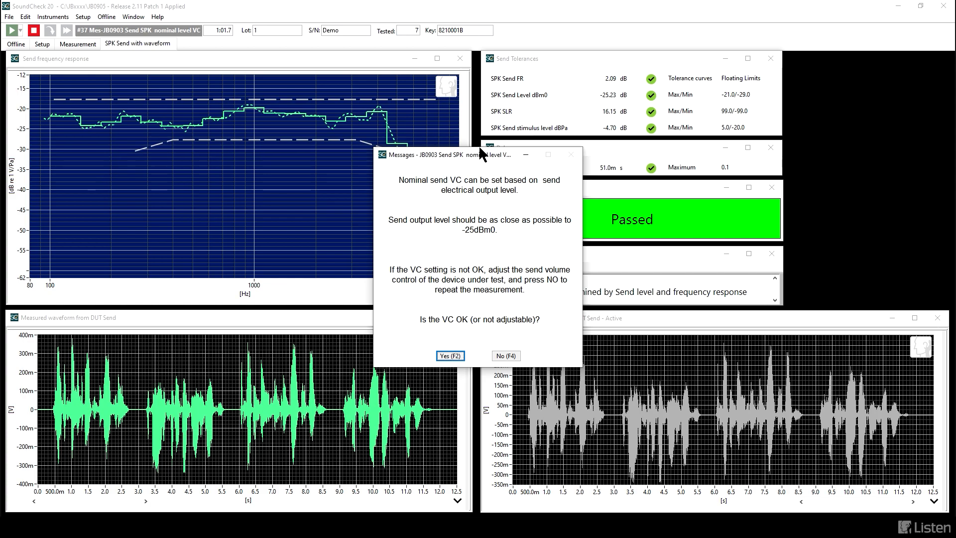
{"action": "left_click_drag", "start_coordinate": [473, 160], "coordinate": [889, 102]}
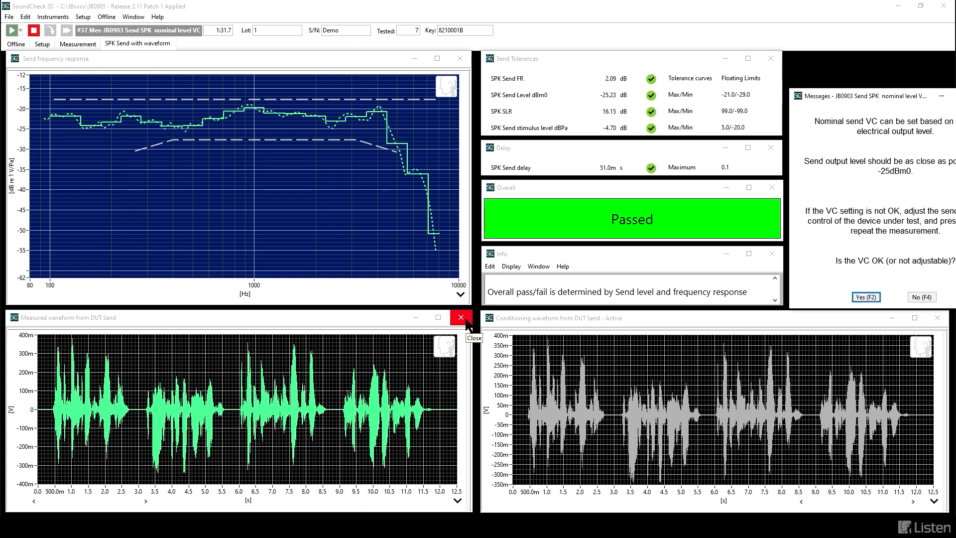
{"action": "left_click_drag", "start_coordinate": [879, 98], "coordinate": [602, 149]}
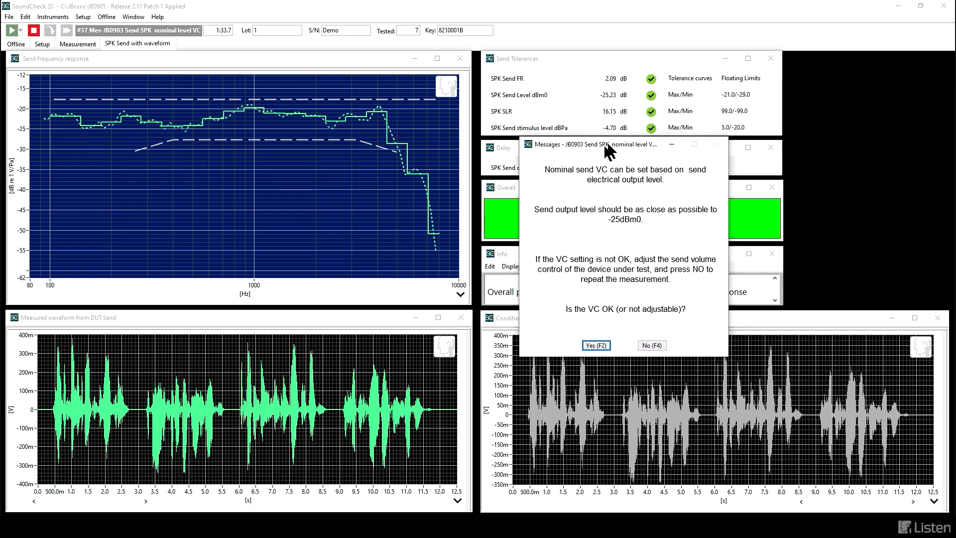
{"action": "left_click", "coordinate": [582, 351]}
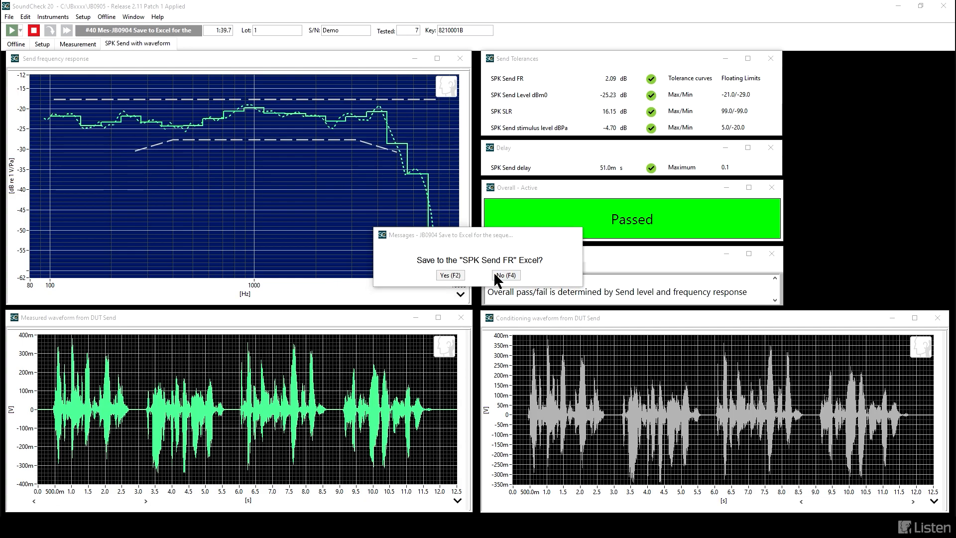
Step: Skip the SPK Send FR Excel and save the send results to the Speakerphone Master Report with a datafile comment
{"action": "left_click", "coordinate": [496, 276]}
{"action": "left_click", "coordinate": [447, 308]}
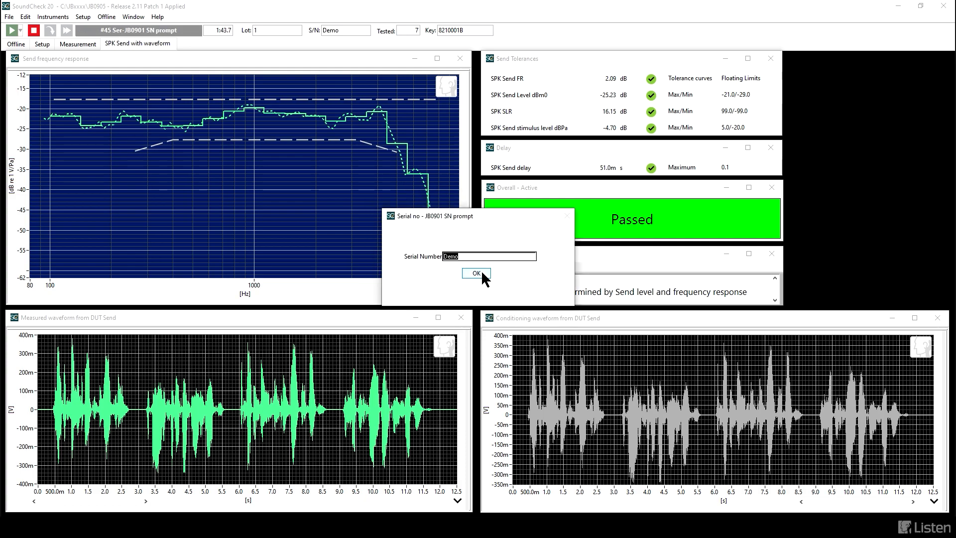
{"action": "left_click", "coordinate": [482, 274]}
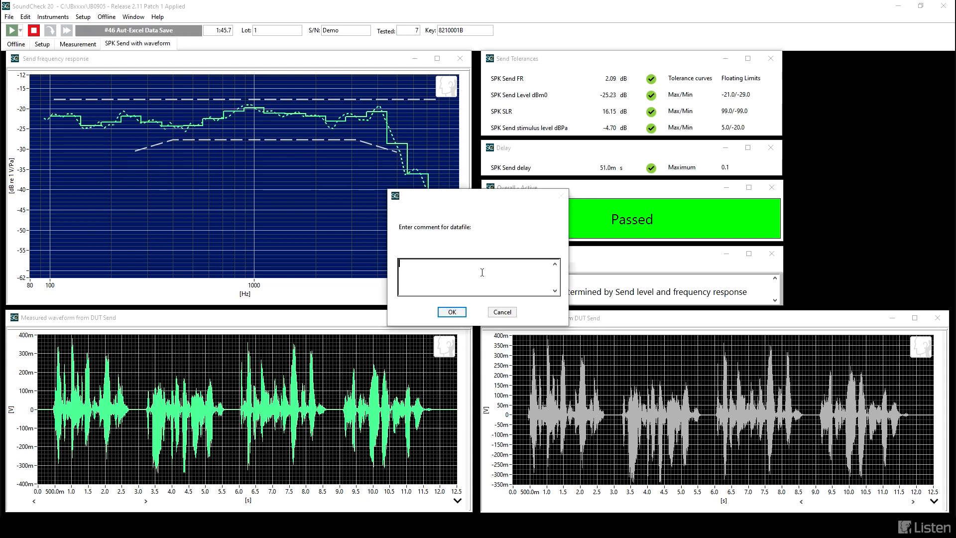
{"action": "type", "text": "test bsetup"}
{"action": "key", "text": "BackSpace"}
{"action": "left_click", "coordinate": [444, 311]}
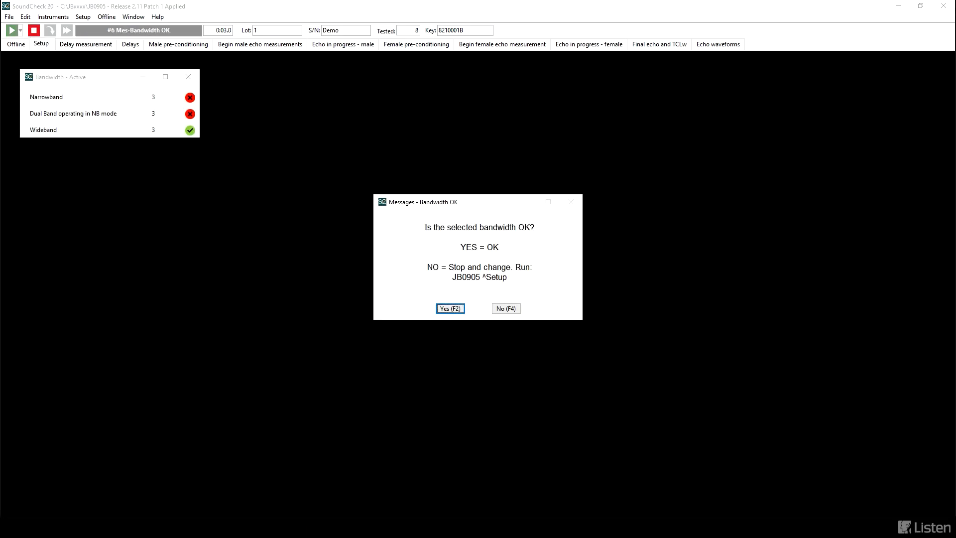
Step: Accept the bandwidth for the echo test, enable long pre-conditioning and start the send and receive delay measurement
{"action": "left_click", "coordinate": [450, 308]}
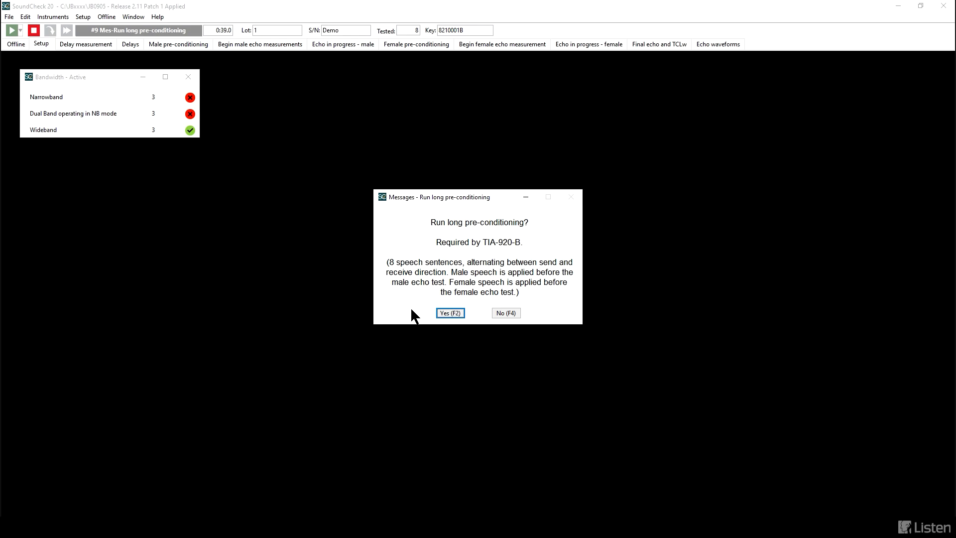
{"action": "left_click", "coordinate": [449, 313]}
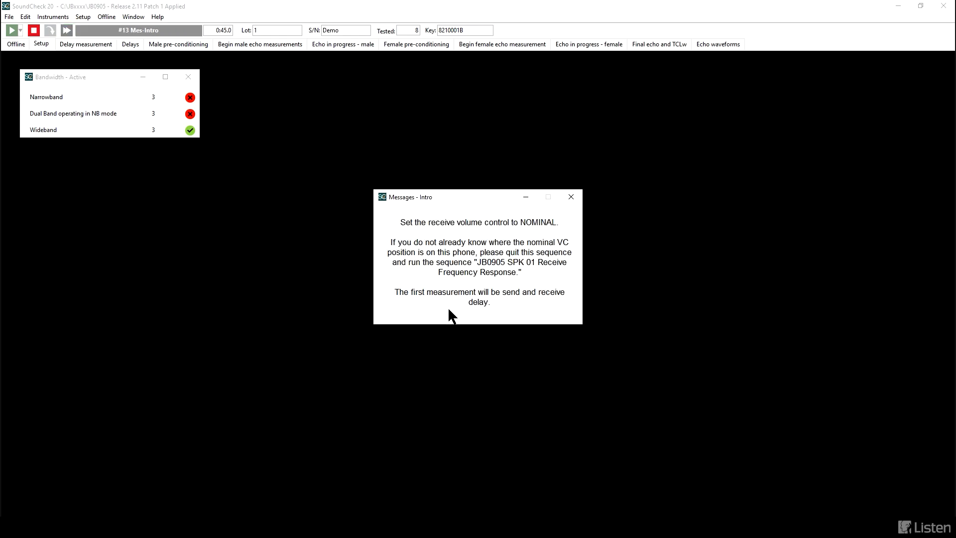
{"action": "left_click", "coordinate": [448, 311]}
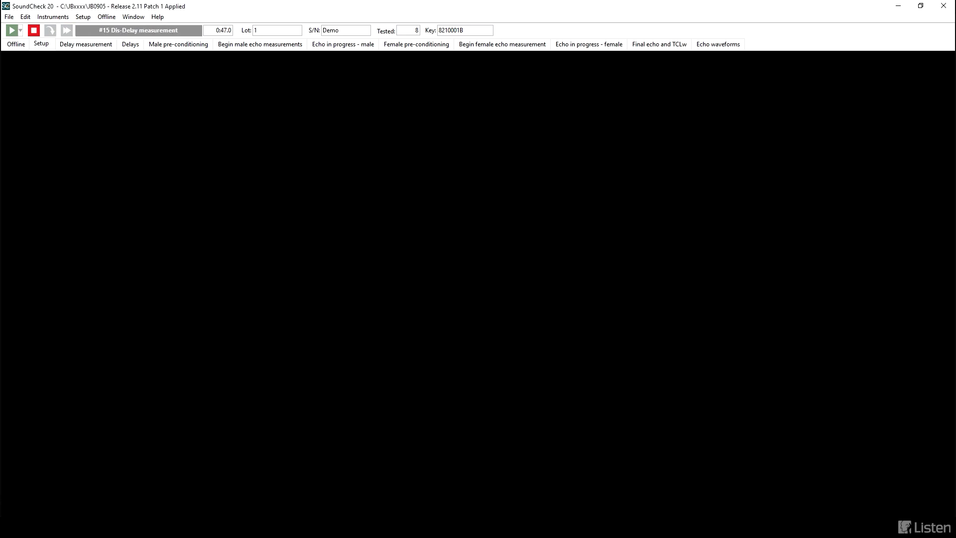
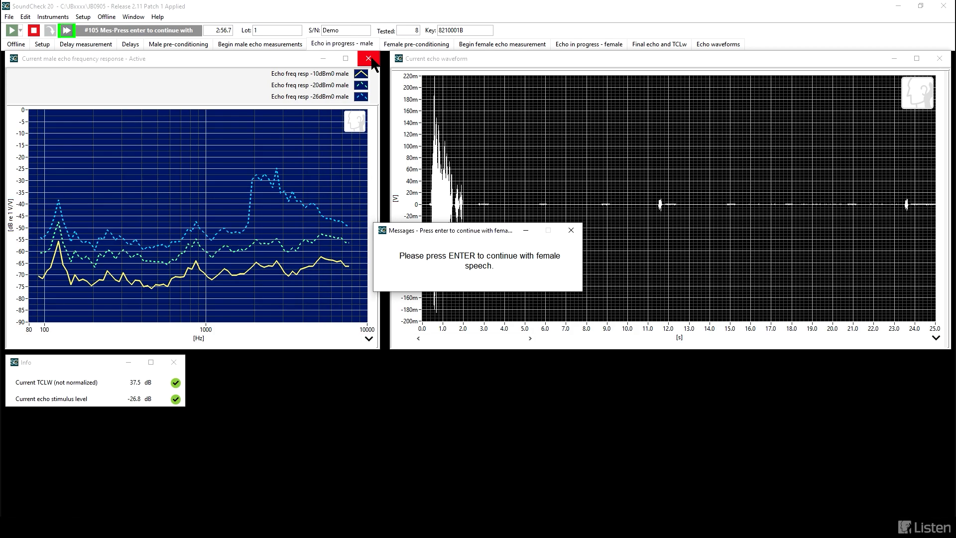
Step: Continue the echo test with female speech, show the final displays with the prompt moved up, and view the echo waveforms
{"action": "key", "text": "Return"}
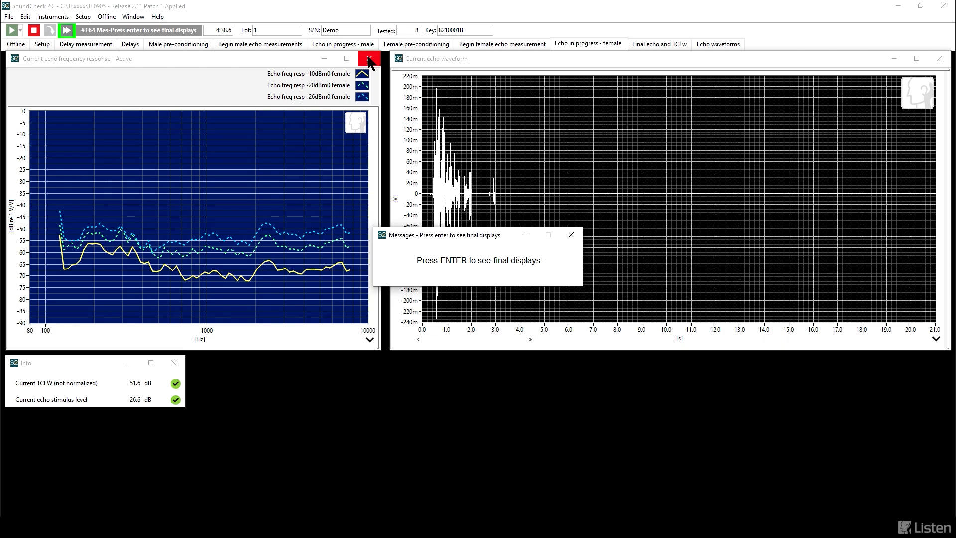
{"action": "key", "text": "Return"}
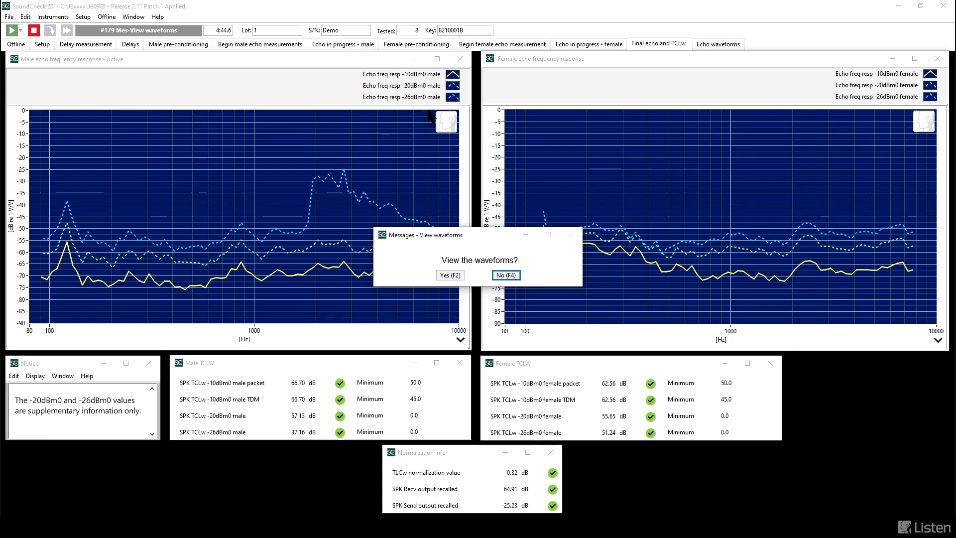
{"action": "left_click_drag", "start_coordinate": [483, 233], "coordinate": [485, 132]}
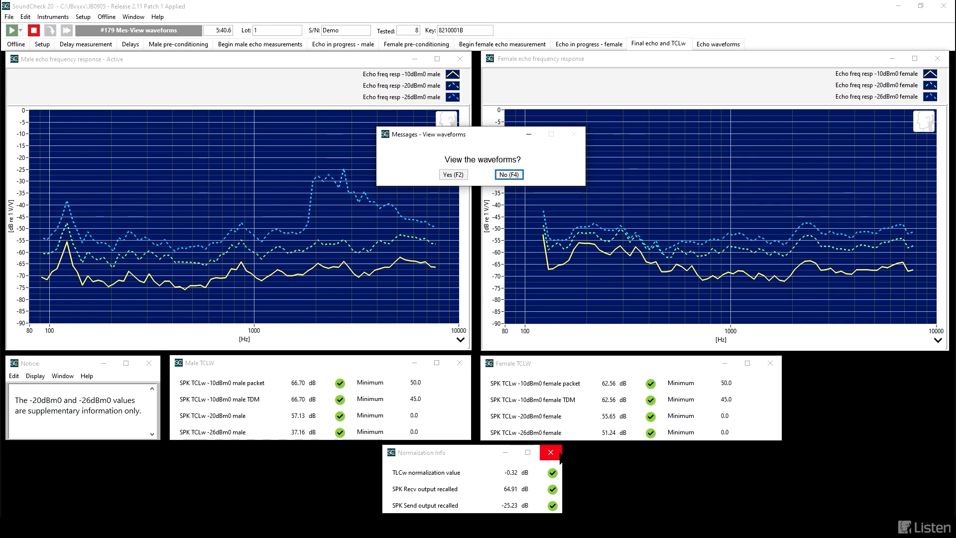
{"action": "left_click", "coordinate": [451, 175]}
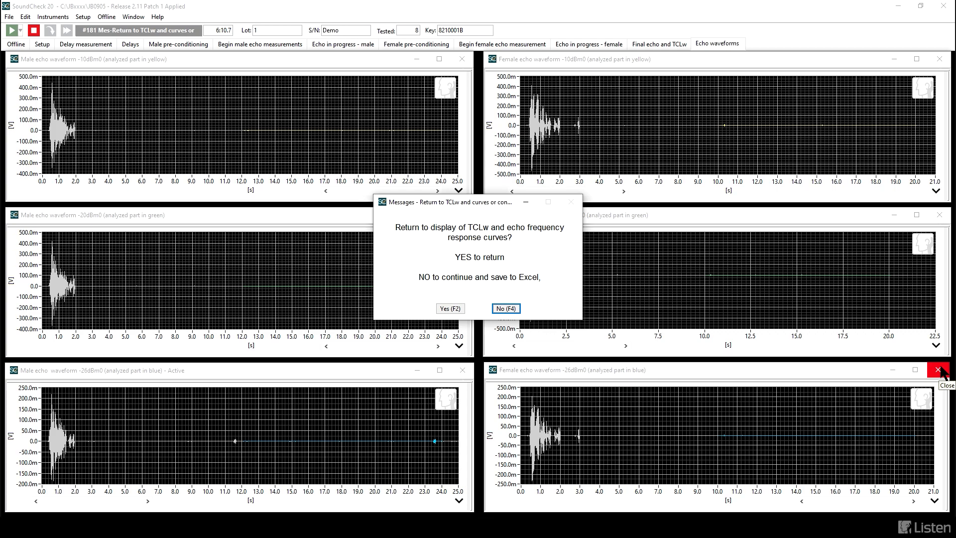
Step: Skip the SPK Echo Excel and save the echo results to the Speakerphone Master Report with the datafile comment "conditions"
{"action": "left_click", "coordinate": [507, 310]}
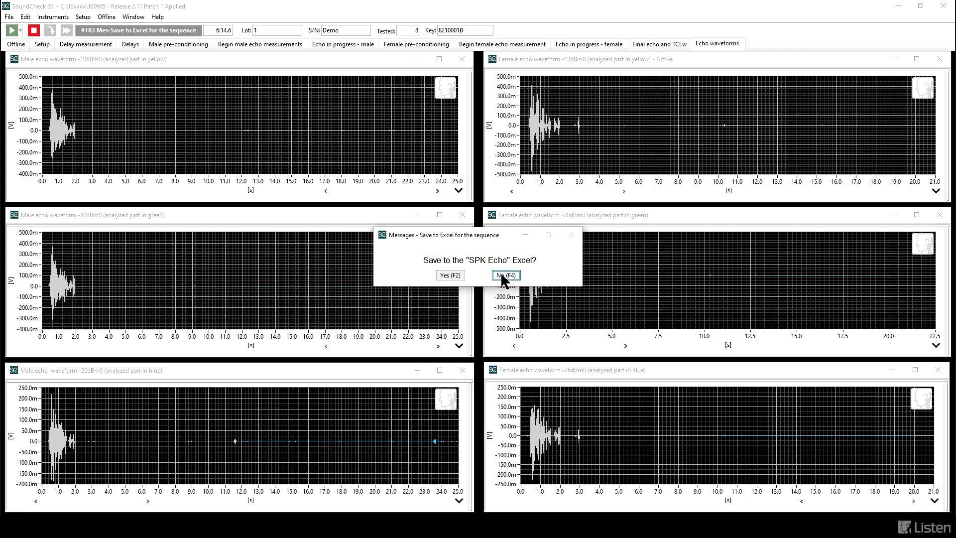
{"action": "left_click", "coordinate": [504, 277]}
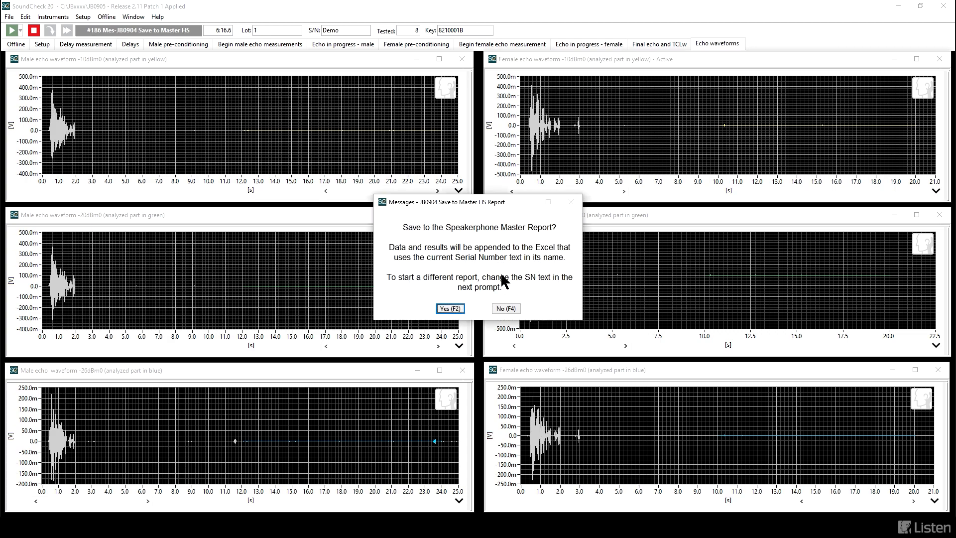
{"action": "left_click", "coordinate": [452, 308]}
{"action": "left_click", "coordinate": [476, 273]}
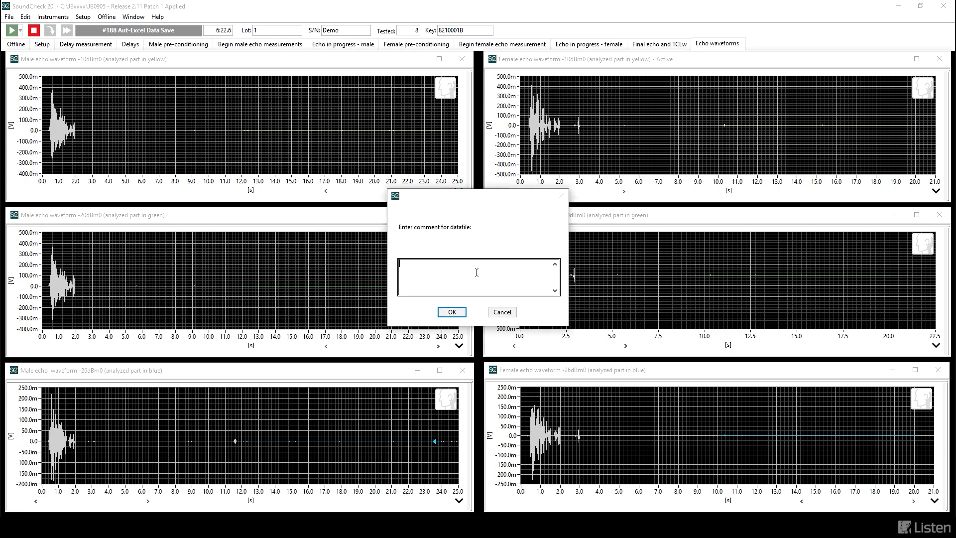
{"action": "type", "text": "conditions"}
{"action": "left_click", "coordinate": [457, 311]}
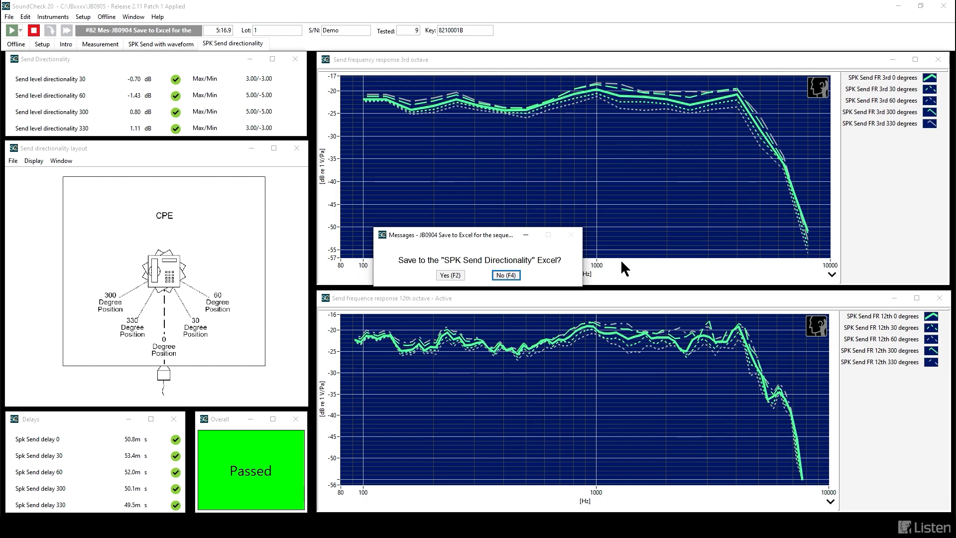
Step: Skip the SPK Send Directionality Excel and save the results to the Speakerphone Master Report with the datafile comment "details"
{"action": "left_click", "coordinate": [512, 276]}
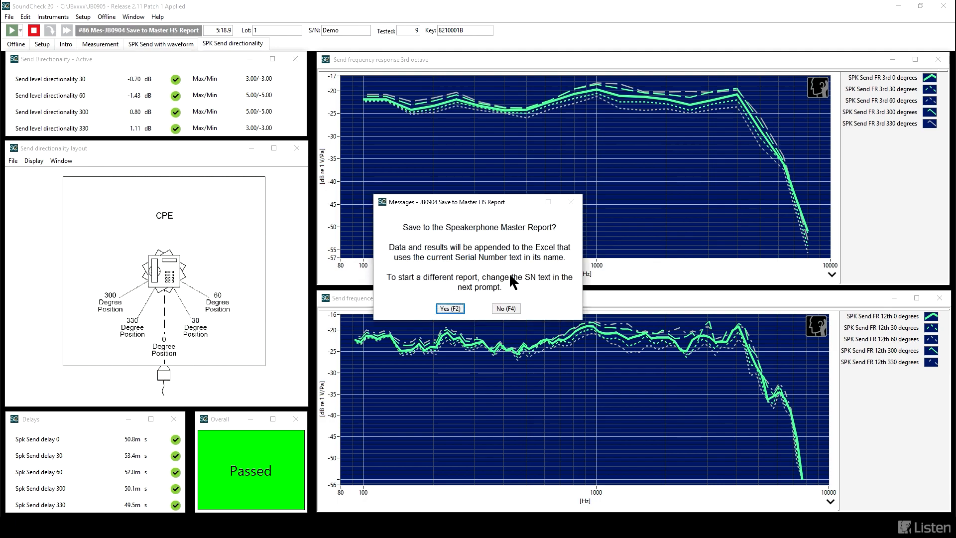
{"action": "left_click", "coordinate": [451, 309]}
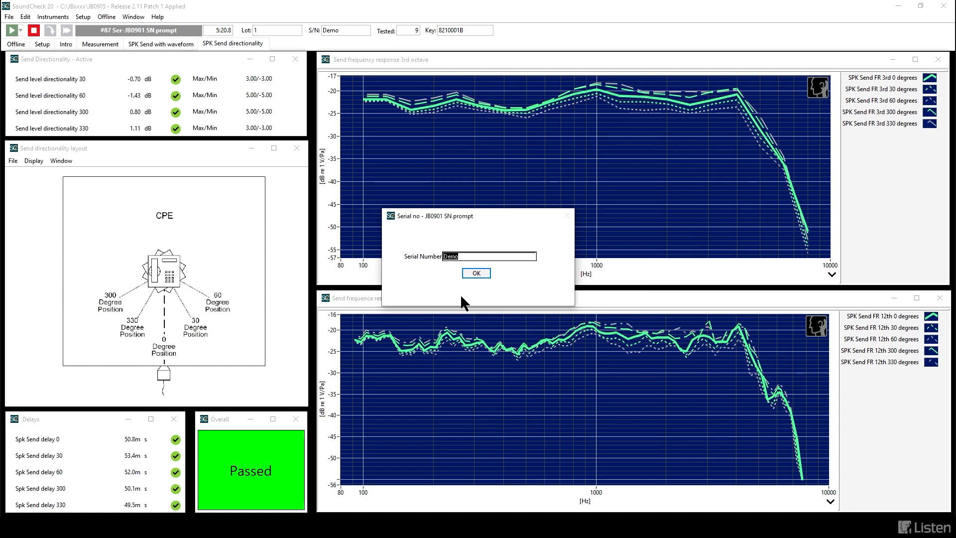
{"action": "left_click", "coordinate": [473, 274]}
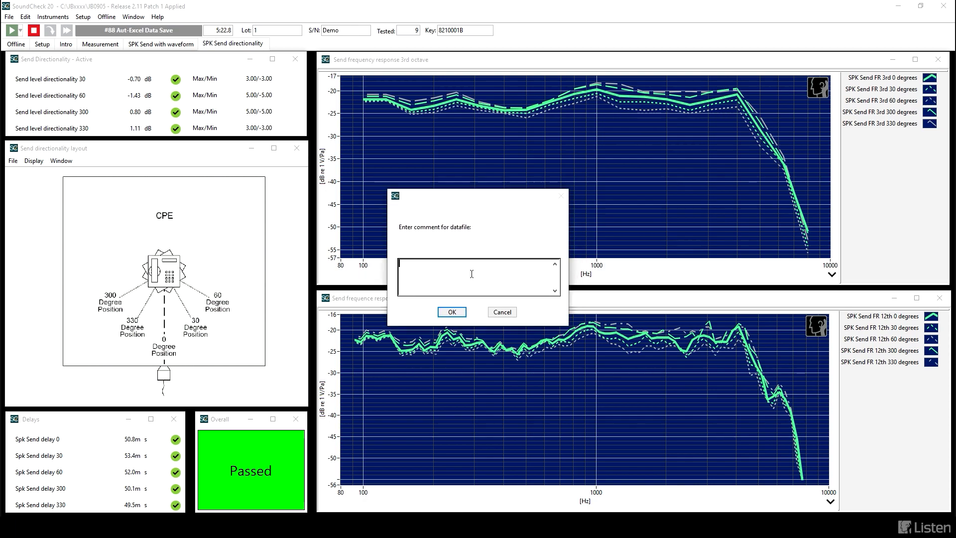
{"action": "type", "text": "details"}
{"action": "key", "text": "Return"}
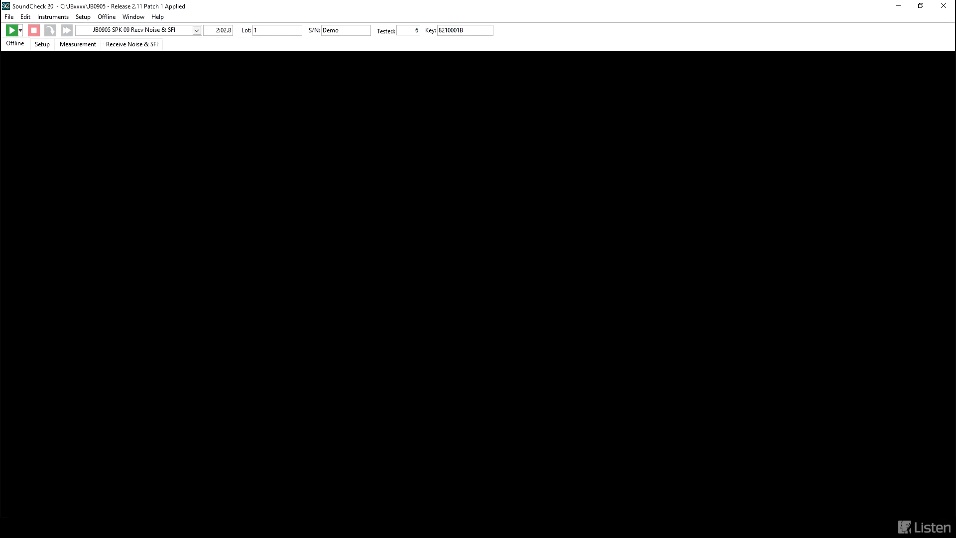
Step: Run the JB0905 SPK 09 Recv Noise & SFI sequence with the selected bandwidth, nominal volume controls and -20 dBu speech conditioning
{"action": "key", "text": "F2"}
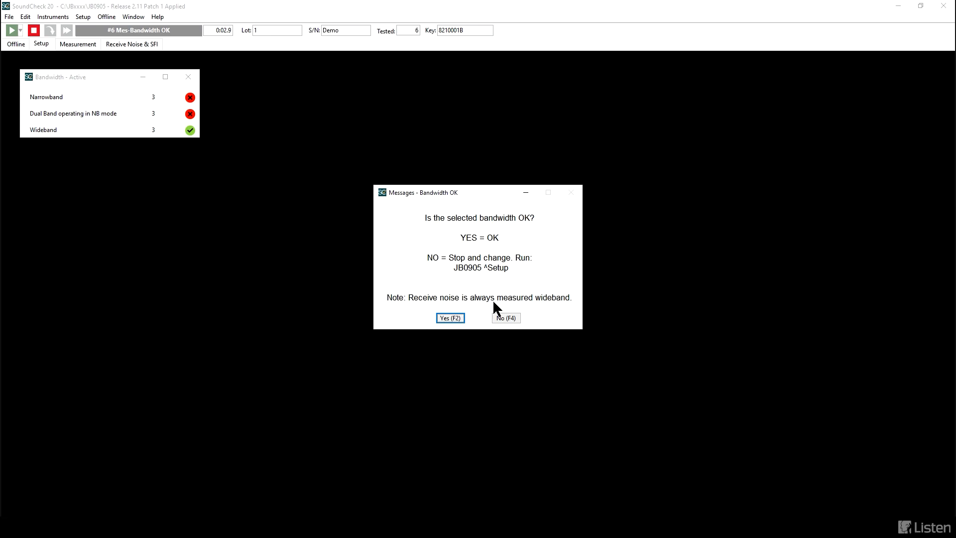
{"action": "left_click", "coordinate": [451, 316]}
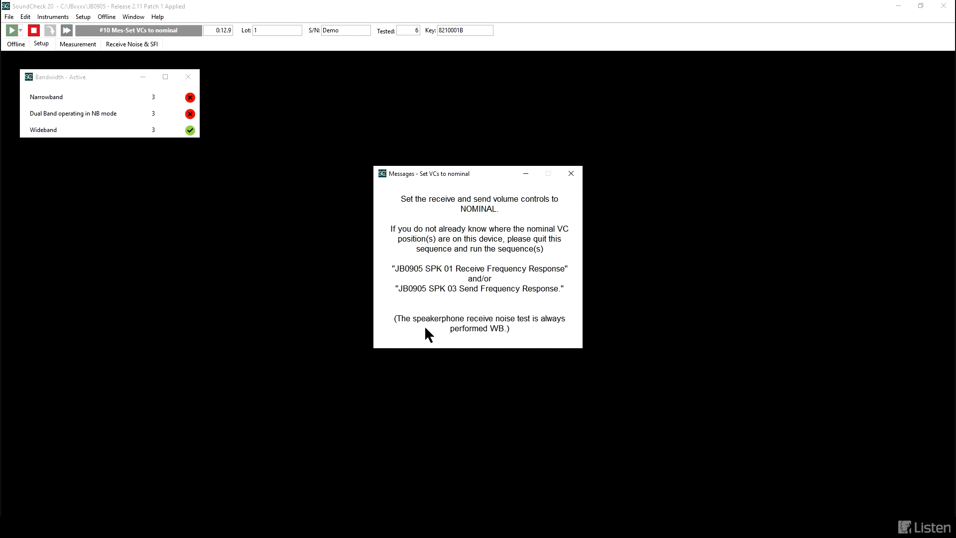
{"action": "key", "text": "Return"}
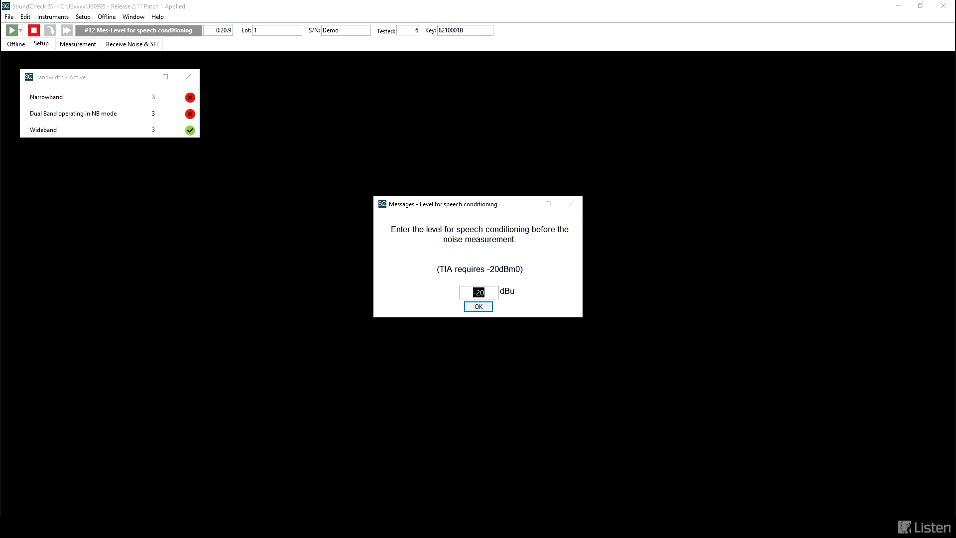
{"action": "left_click", "coordinate": [478, 307]}
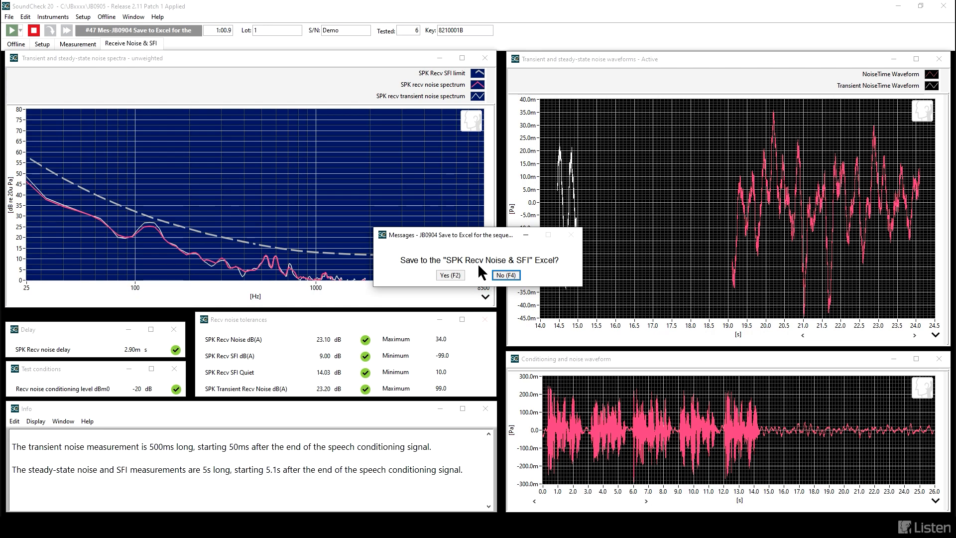
Step: Move the prompt off the noise plots, skip the SPK Recv Noise & SFI Excel, and save to the Speakerphone Master Report with the comment "notes"
{"action": "left_click_drag", "start_coordinate": [462, 239], "coordinate": [419, 125]}
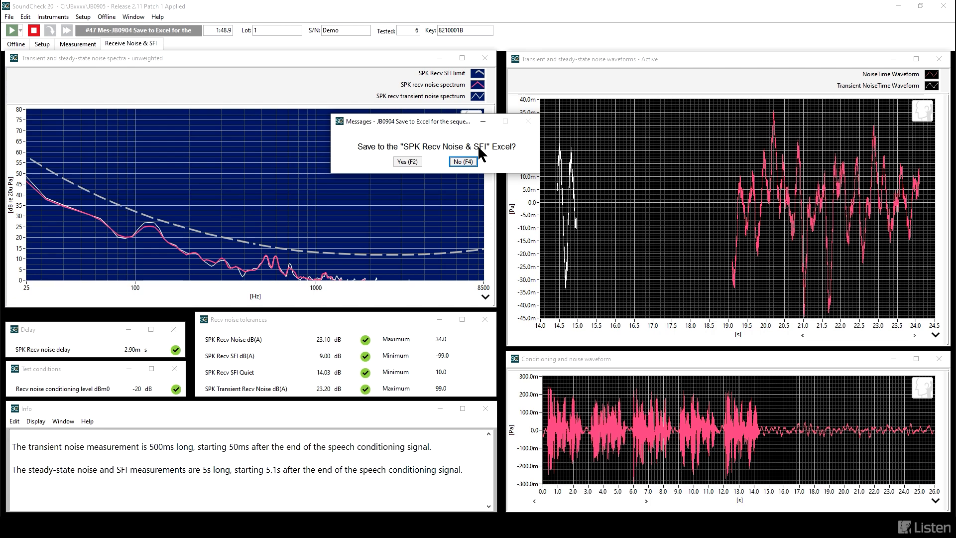
{"action": "left_click", "coordinate": [467, 163]}
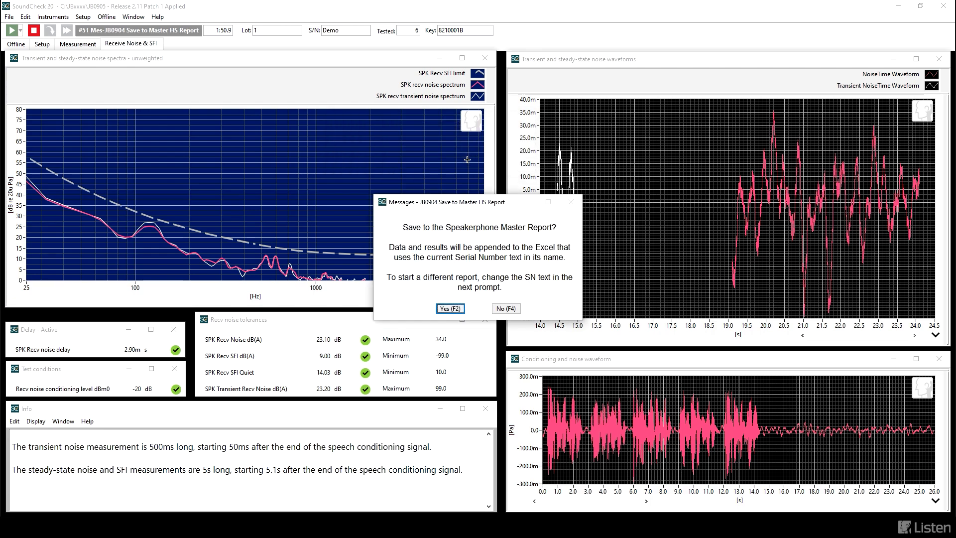
{"action": "left_click", "coordinate": [450, 308]}
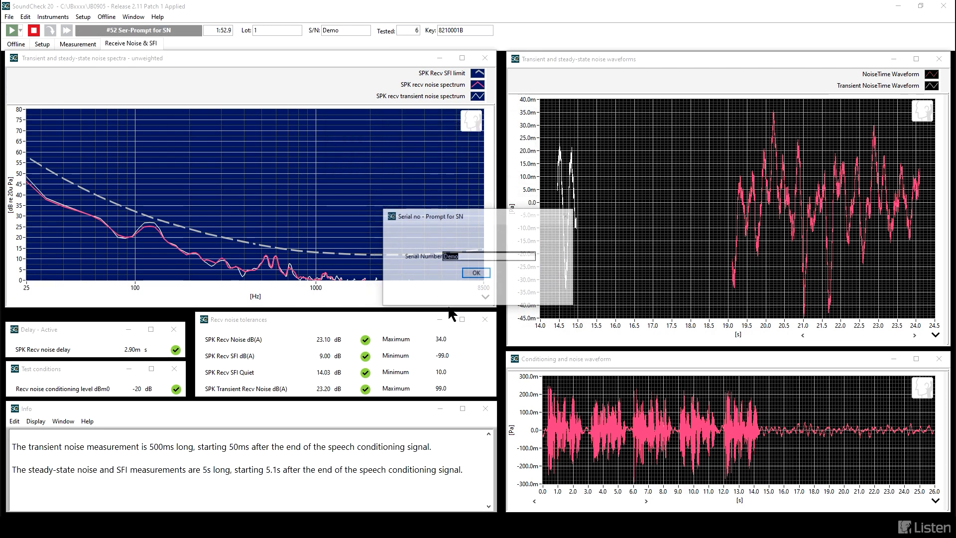
{"action": "left_click", "coordinate": [473, 274]}
{"action": "type", "text": "notes"}
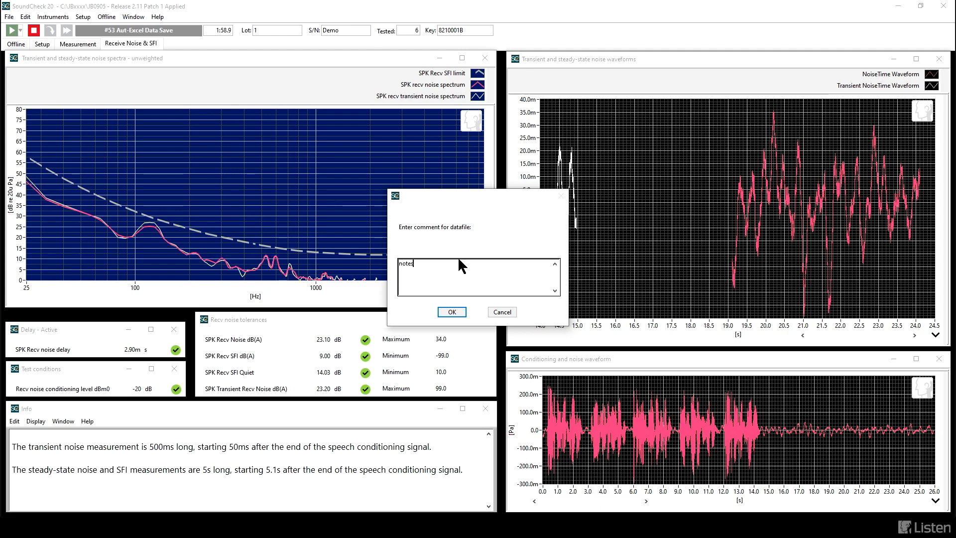
{"action": "key", "text": "Return"}
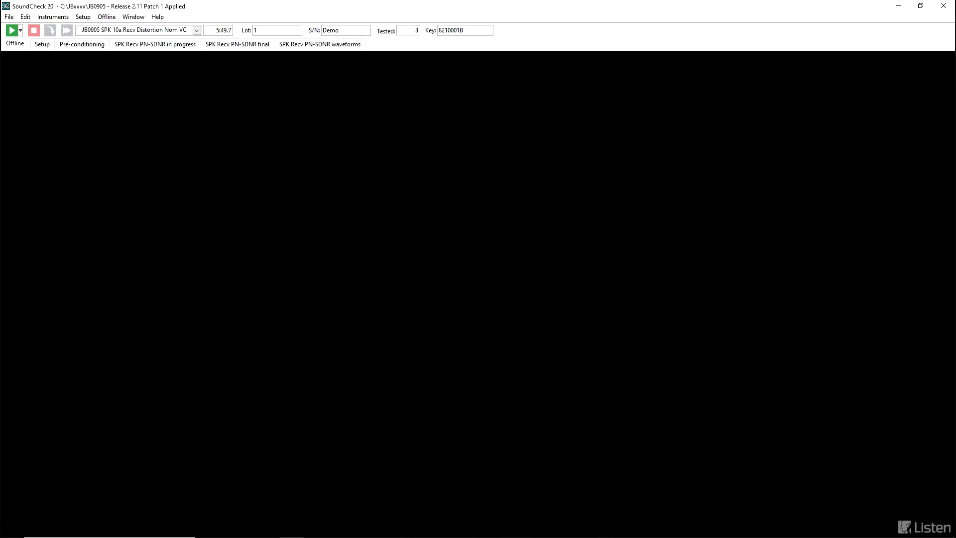
Step: Run JB0905 SPK 10a Recv Distortion Nom VC with the selected bandwidth, nominal receive volume and default test levels, without long pre-conditioning
{"action": "key", "text": "F2"}
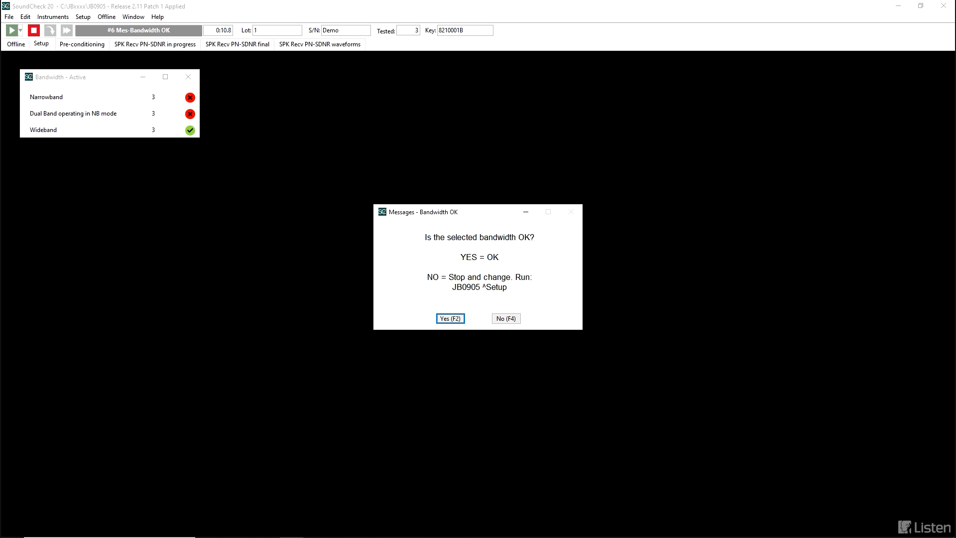
{"action": "key", "text": "F2"}
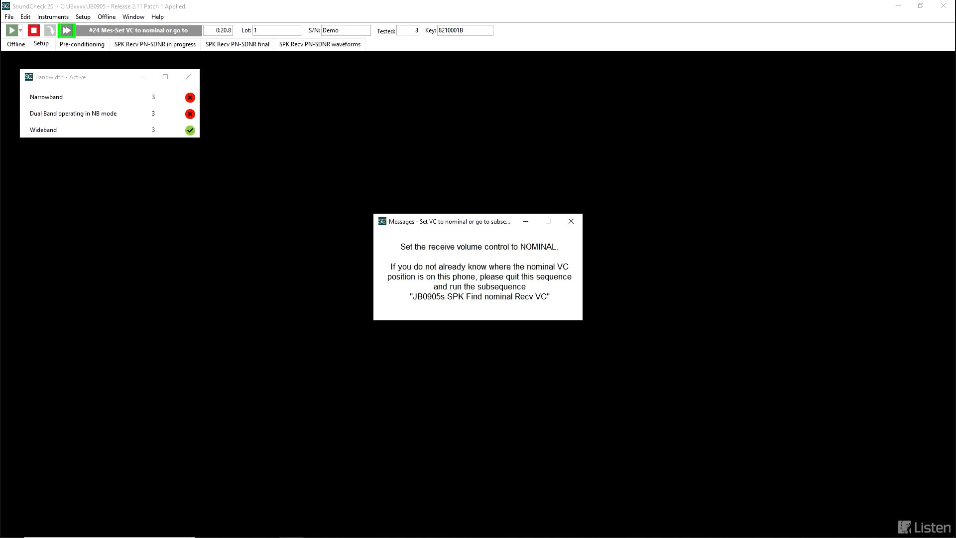
{"action": "key", "text": "F2"}
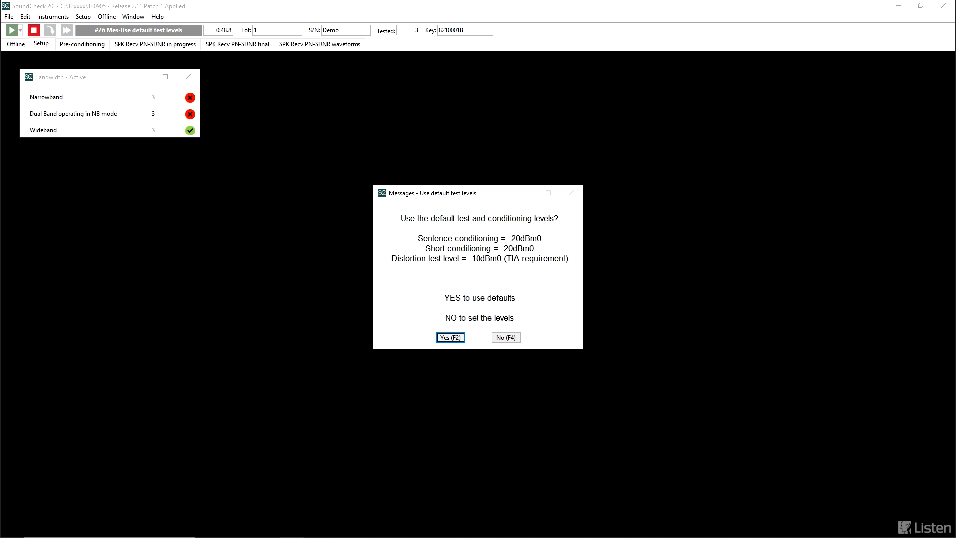
{"action": "key", "text": "F2"}
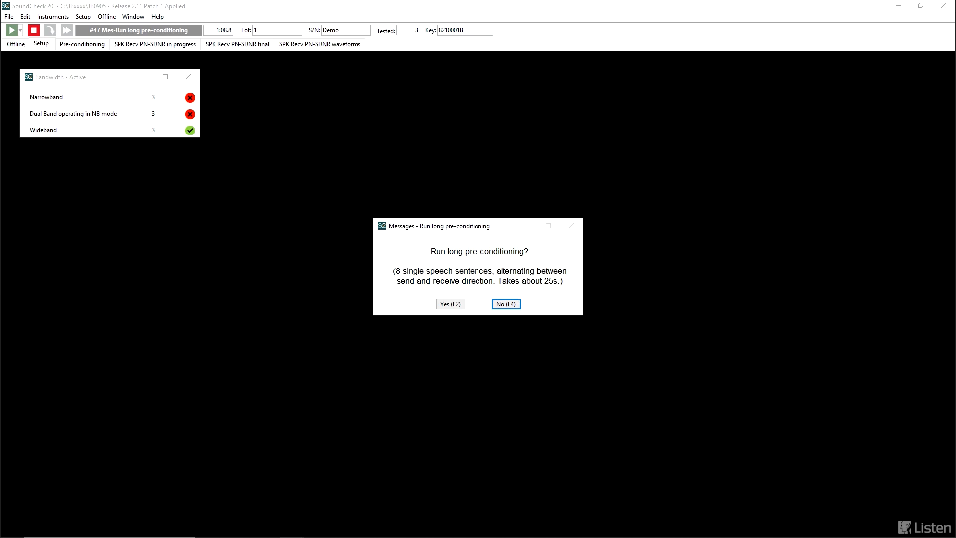
{"action": "key", "text": "F4"}
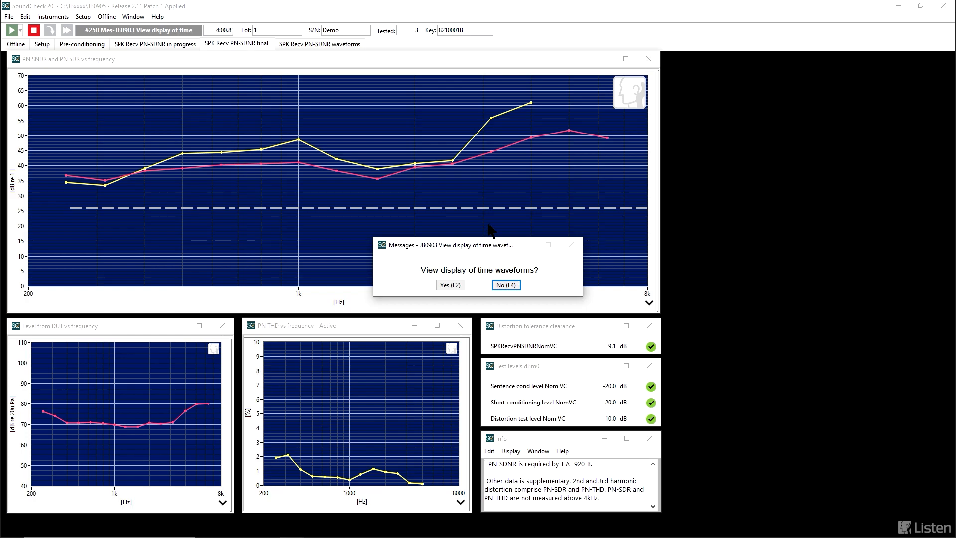
Step: Move the prompt clear of the distortion results, view the time waveforms, and return to the distortion curves
{"action": "left_click_drag", "start_coordinate": [477, 244], "coordinate": [775, 243]}
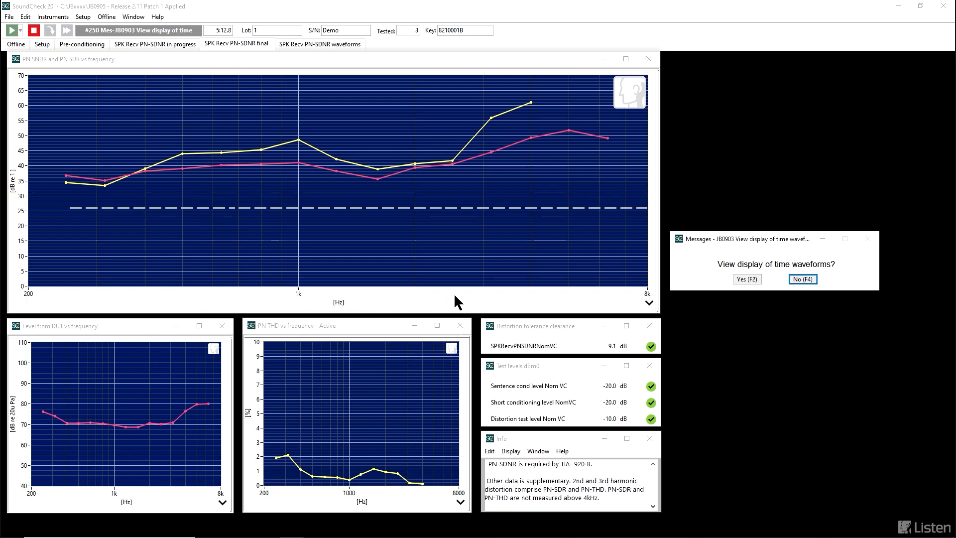
{"action": "left_click", "coordinate": [743, 279]}
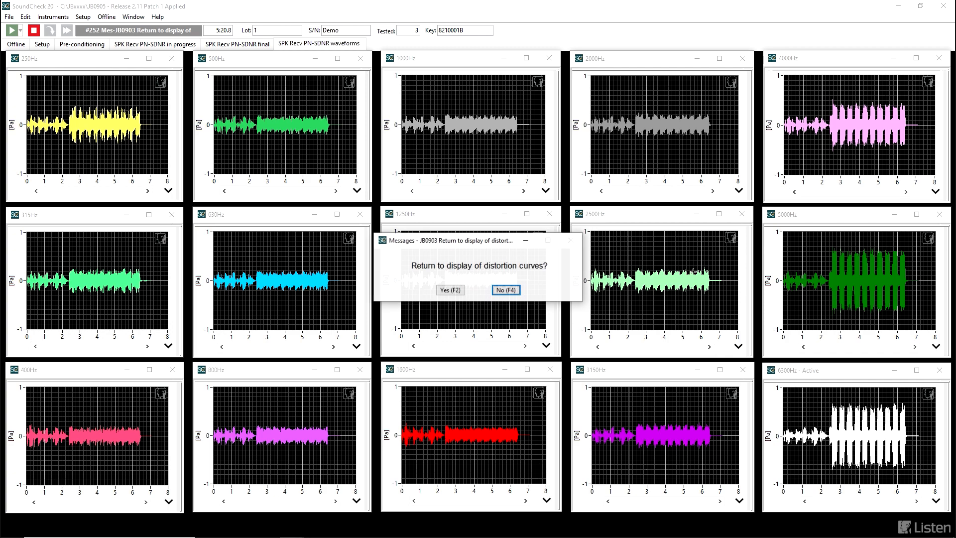
{"action": "left_click_drag", "start_coordinate": [482, 243], "coordinate": [475, 191]}
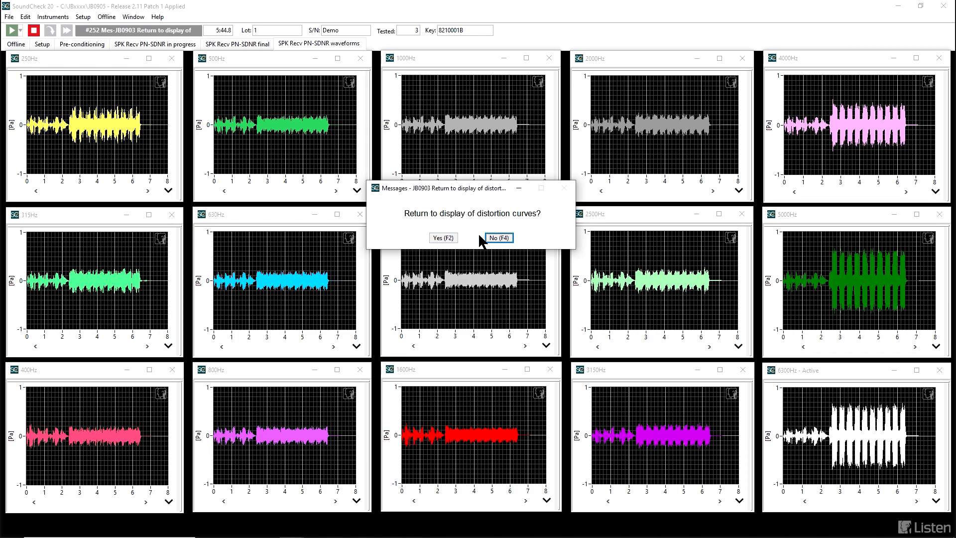
{"action": "left_click", "coordinate": [444, 238]}
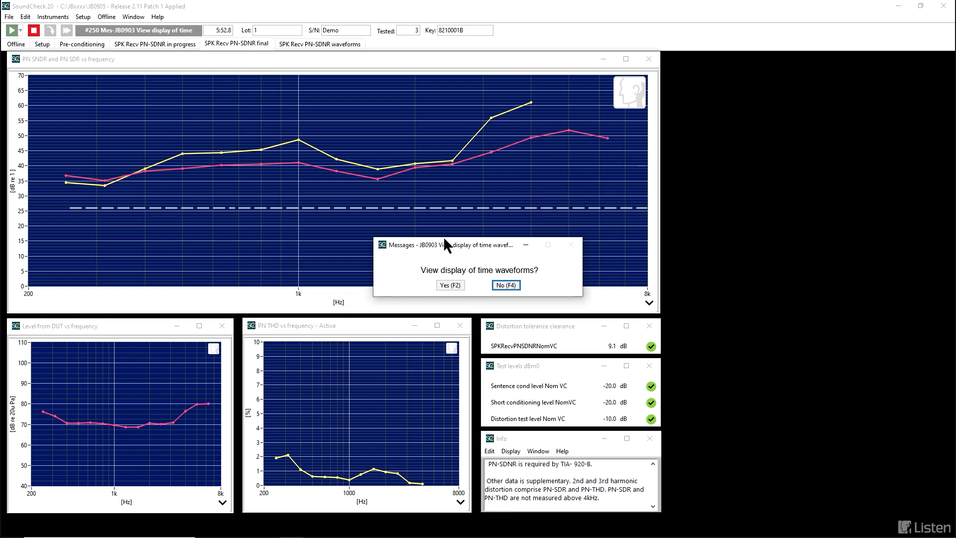
Step: Skip the waveforms and the SPK Recv PN-SDNR Nom VC Excel, and save to the Speakerphone Master Report with the comment "test conditions"
{"action": "left_click", "coordinate": [501, 284]}
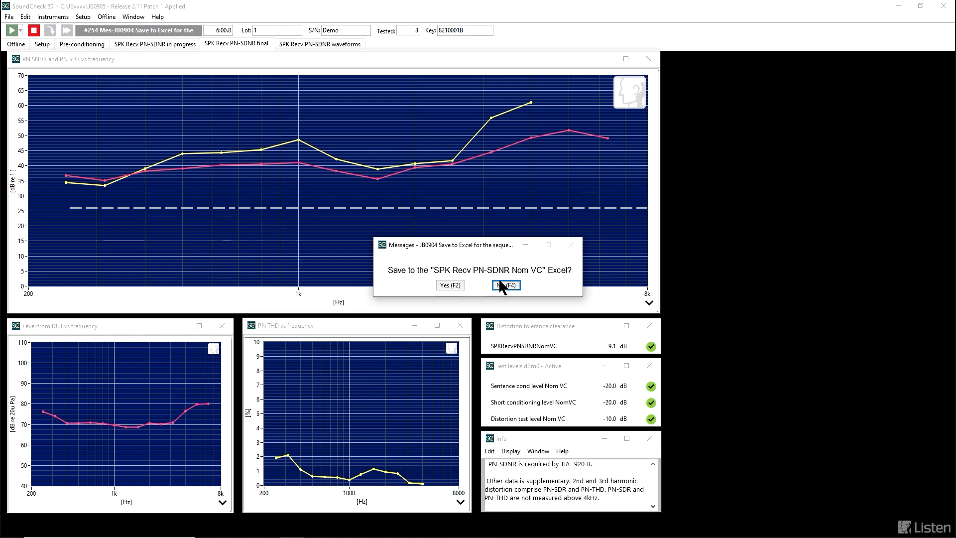
{"action": "left_click", "coordinate": [500, 282]}
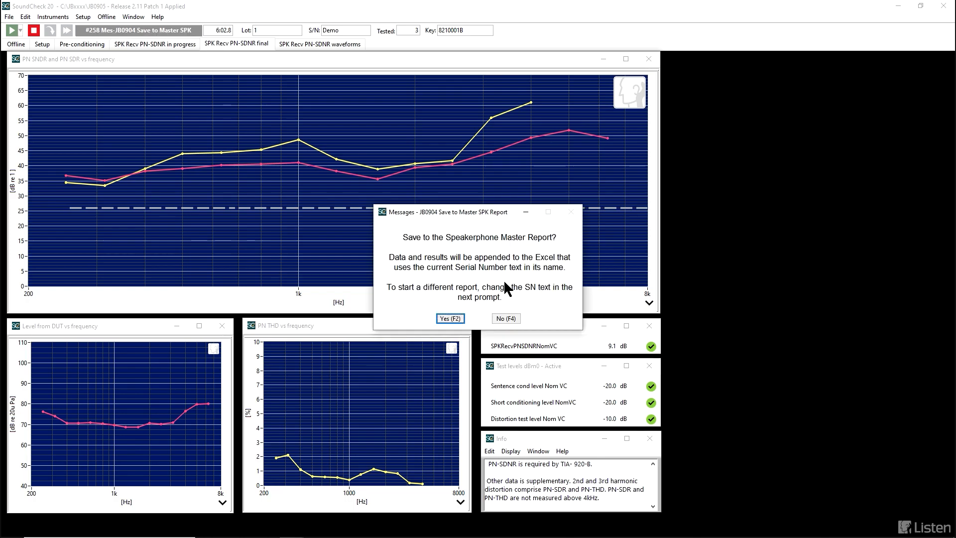
{"action": "left_click", "coordinate": [453, 317]}
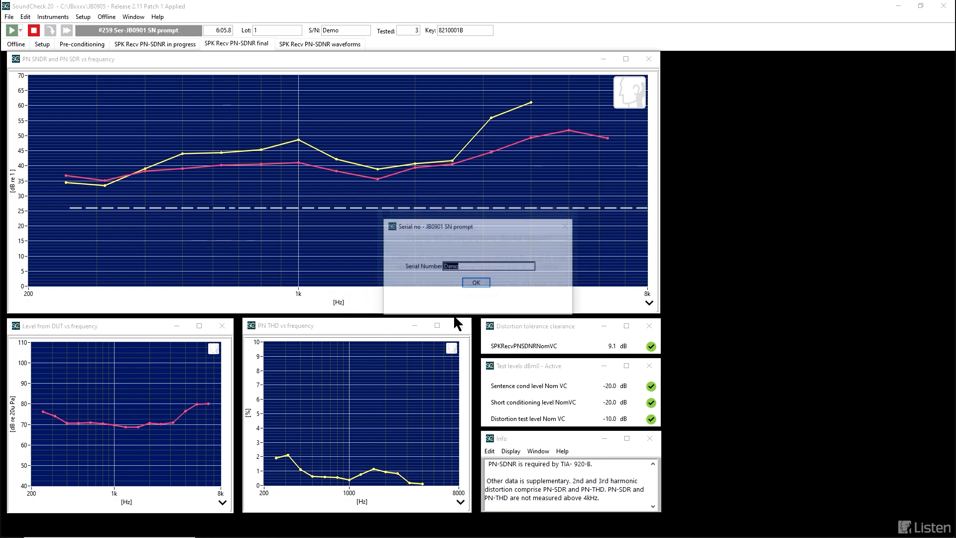
{"action": "left_click", "coordinate": [474, 284]}
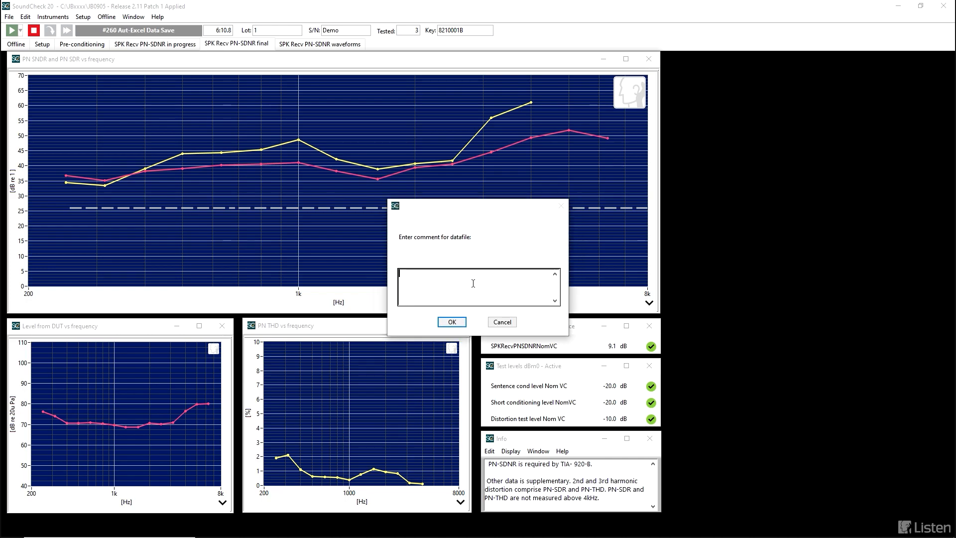
{"action": "type", "text": "test conditions"}
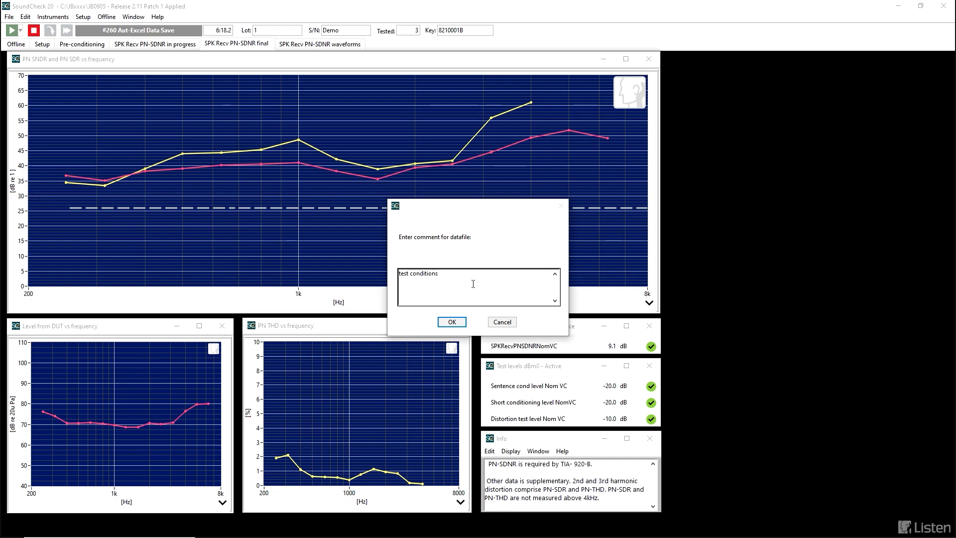
{"action": "left_click", "coordinate": [449, 323]}
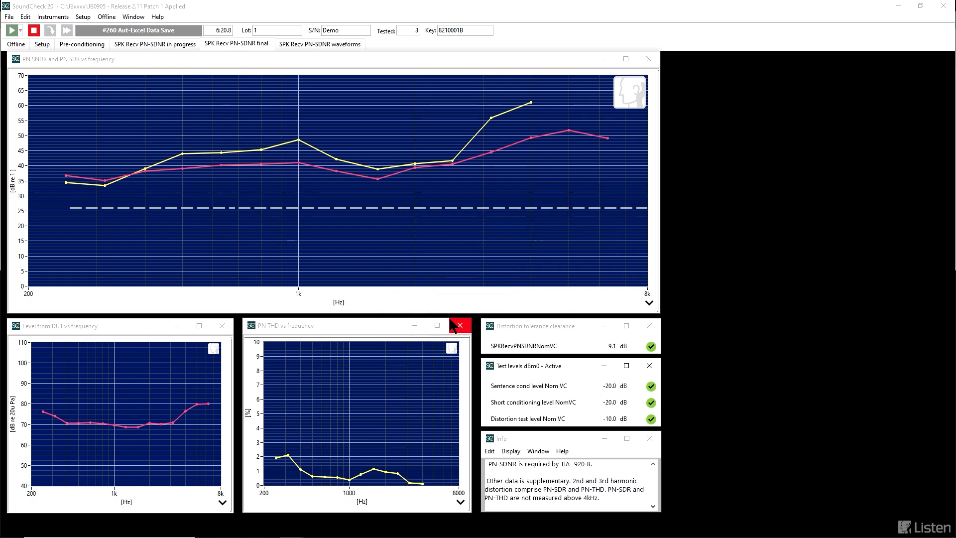